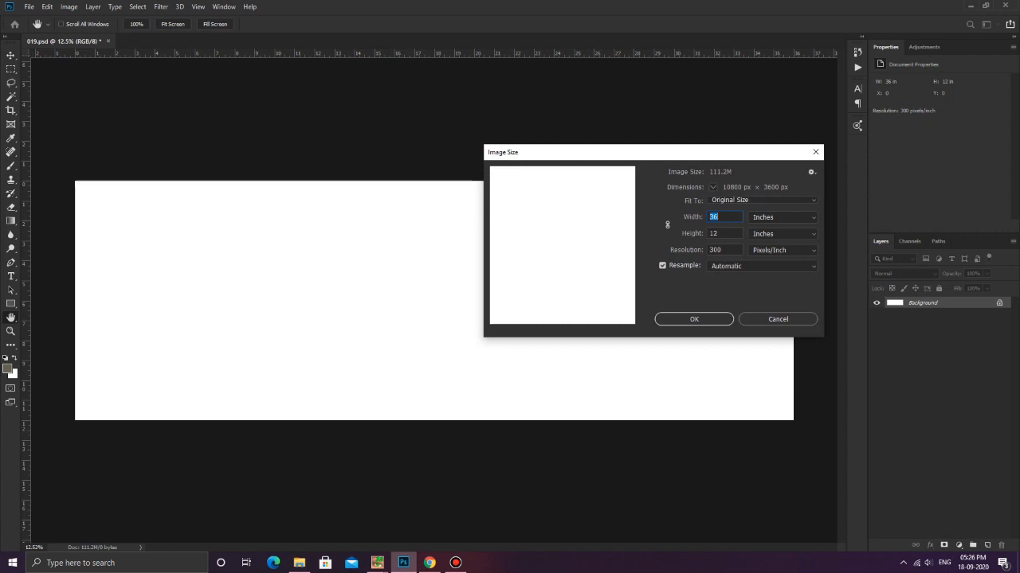
- Place a vertical guide at the canvas centre, 18 in, and add a guide layout of 36 columns and 12 rows
{"action": "left_click", "coordinate": [710, 318]}
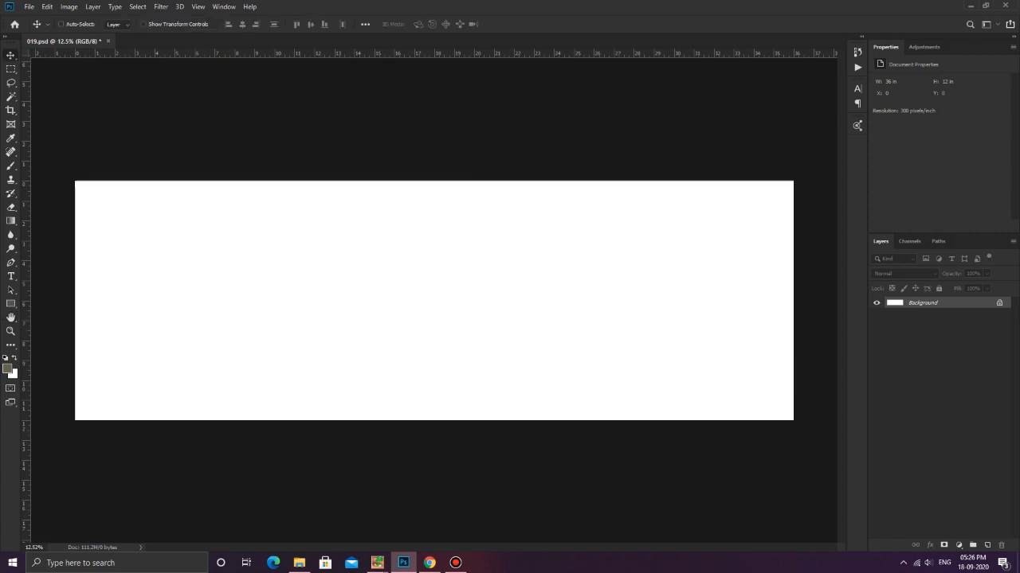
{"action": "left_click_drag", "start_coordinate": [24, 300], "coordinate": [434, 300]}
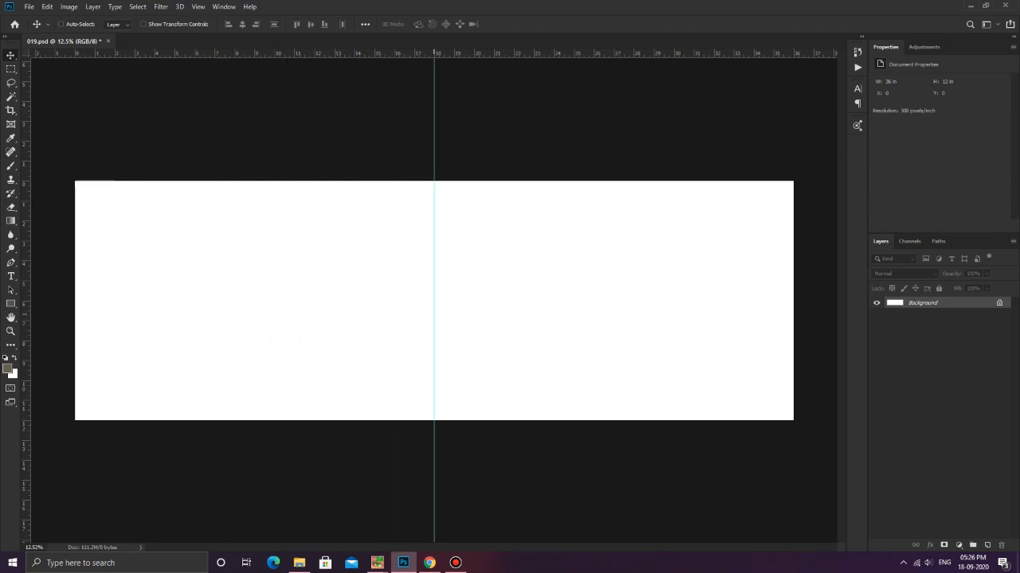
{"action": "left_click", "coordinate": [198, 7]}
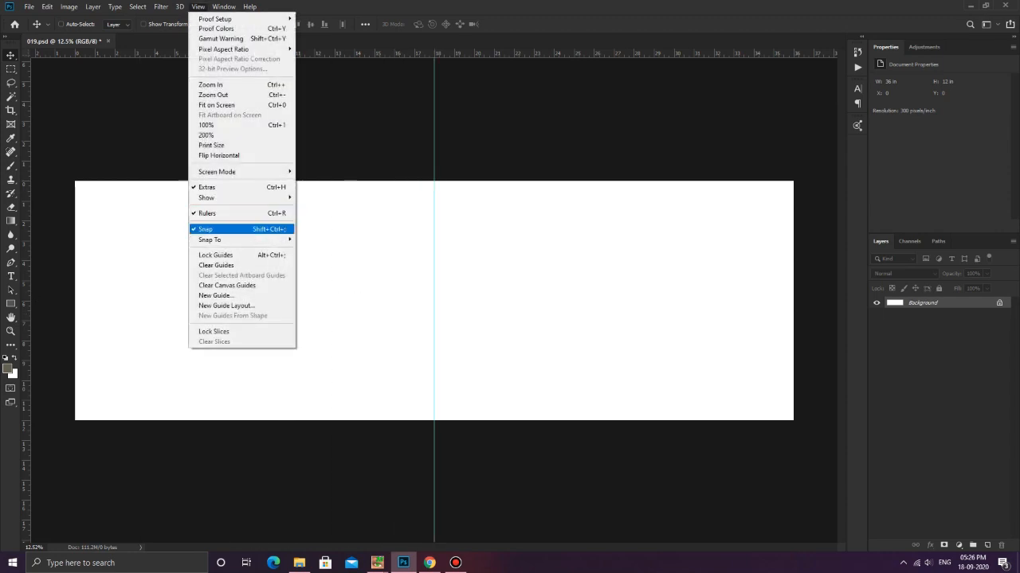
{"action": "left_click", "coordinate": [239, 305]}
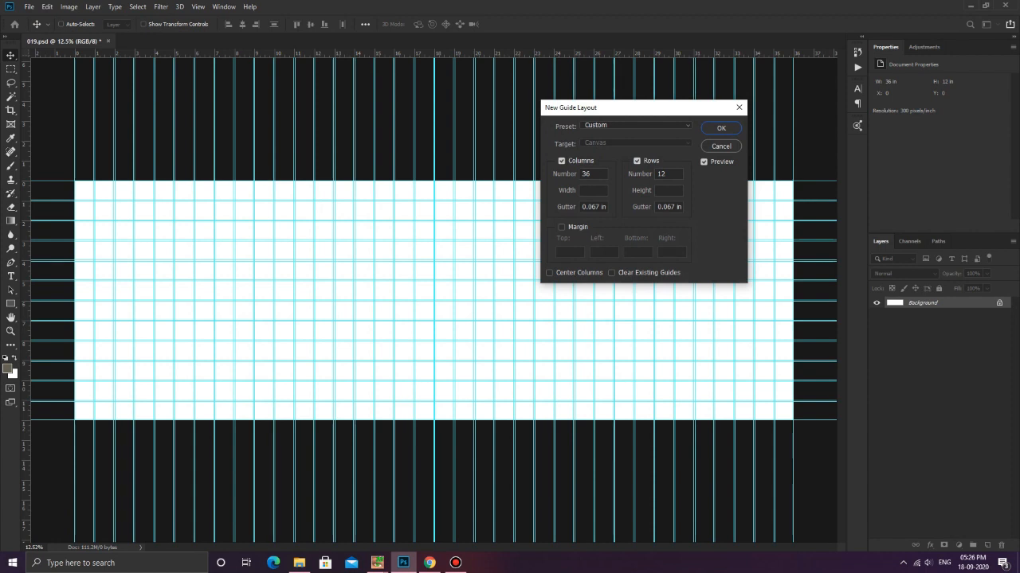
{"action": "key", "text": "Return"}
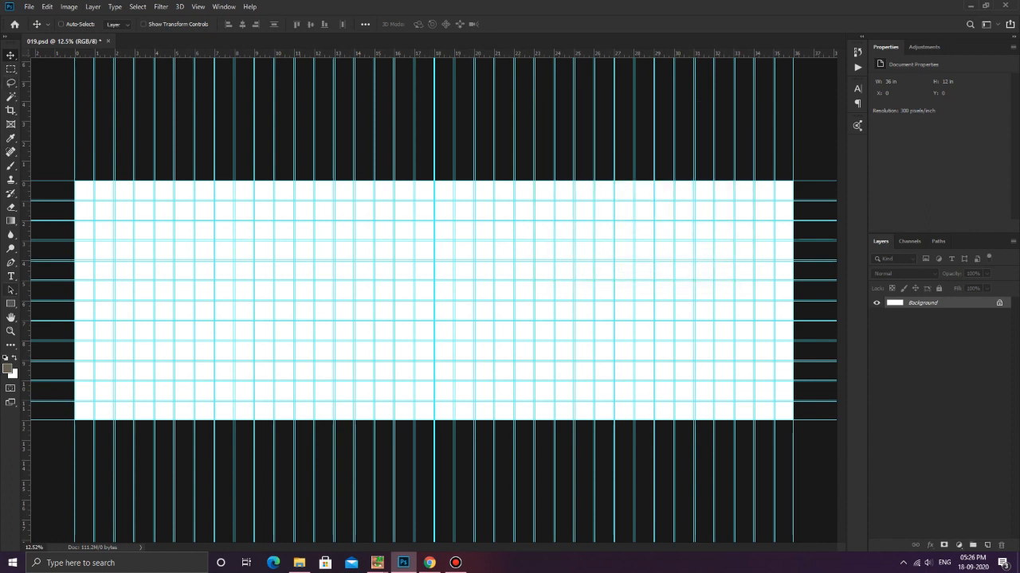
- Draw a full-height rectangle about 291 px wide, filling the first guide column to the right of the canvas centre
{"action": "key", "text": "u"}
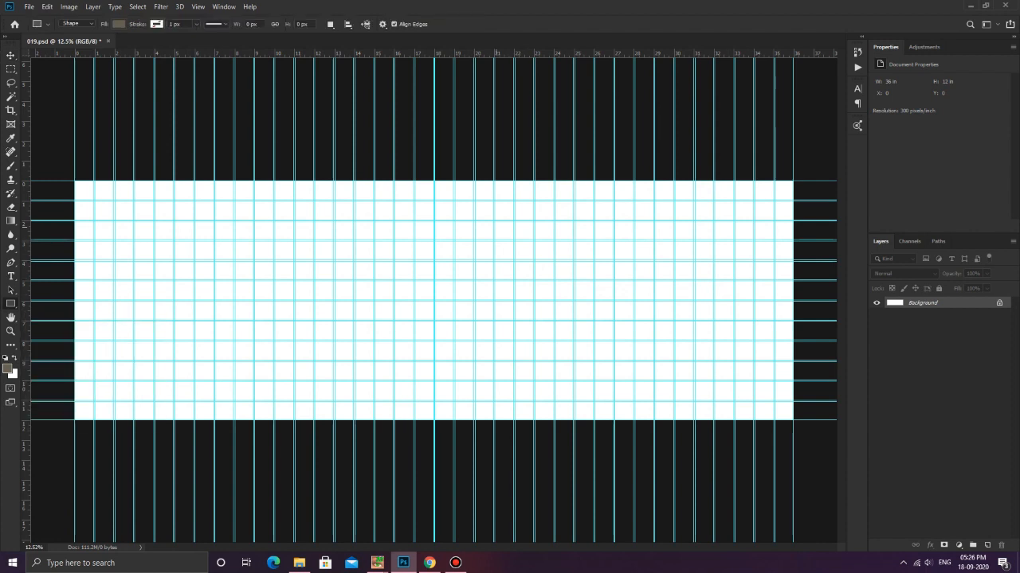
{"action": "left_click_drag", "start_coordinate": [434, 181], "coordinate": [454, 420]}
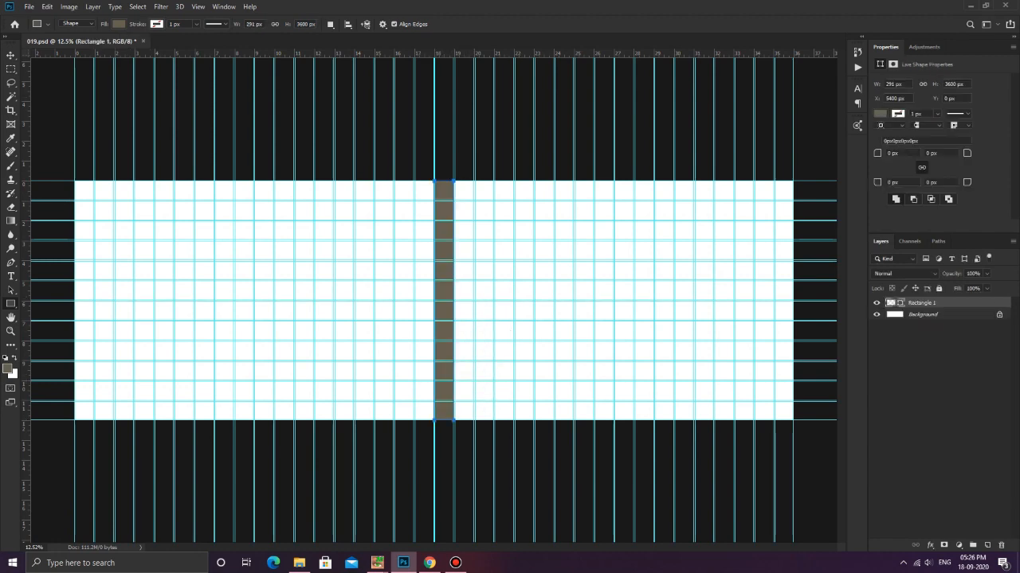
{"action": "key", "text": "v"}
- Duplicate the narrow rectangle's layer and align the copy in the next guide column, leaving the gutter as a gap
{"action": "right_click", "coordinate": [933, 303]}
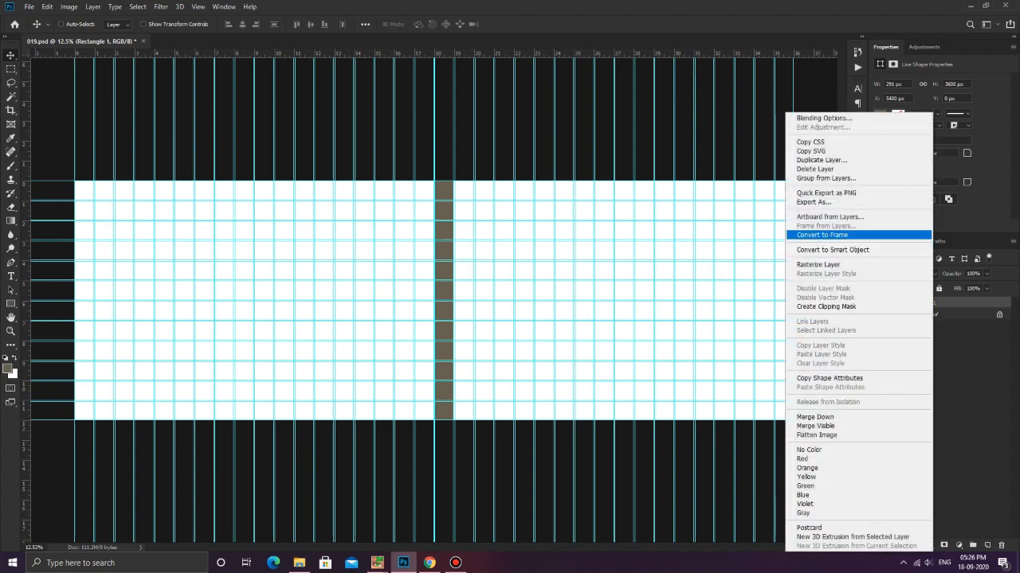
{"action": "left_click", "coordinate": [820, 160]}
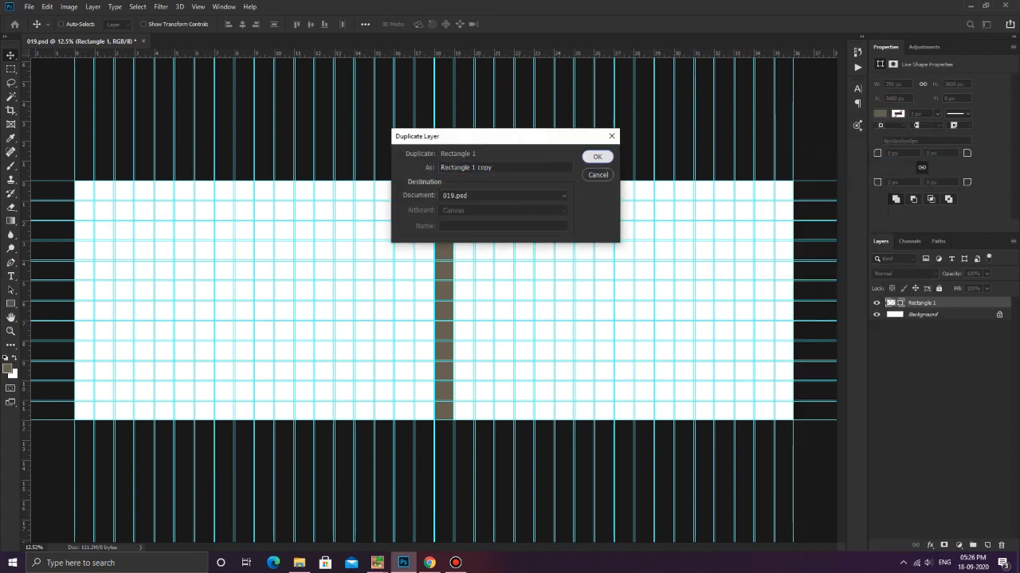
{"action": "key", "text": "Return"}
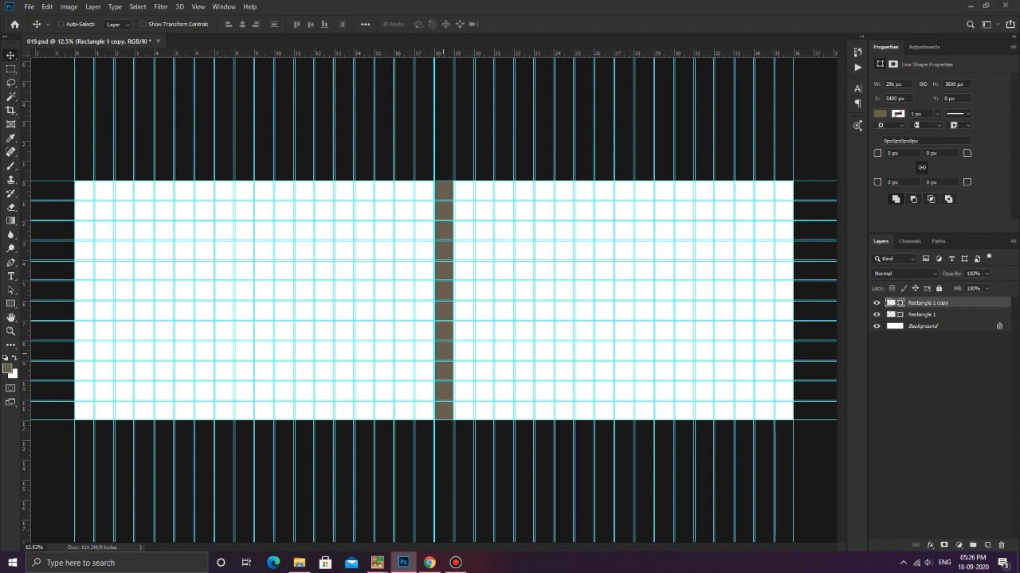
{"action": "left_click_drag", "start_coordinate": [444, 353], "coordinate": [465, 353]}
{"action": "scroll", "coordinate": [470, 310], "scroll_direction": "up", "scroll_amount": 5}
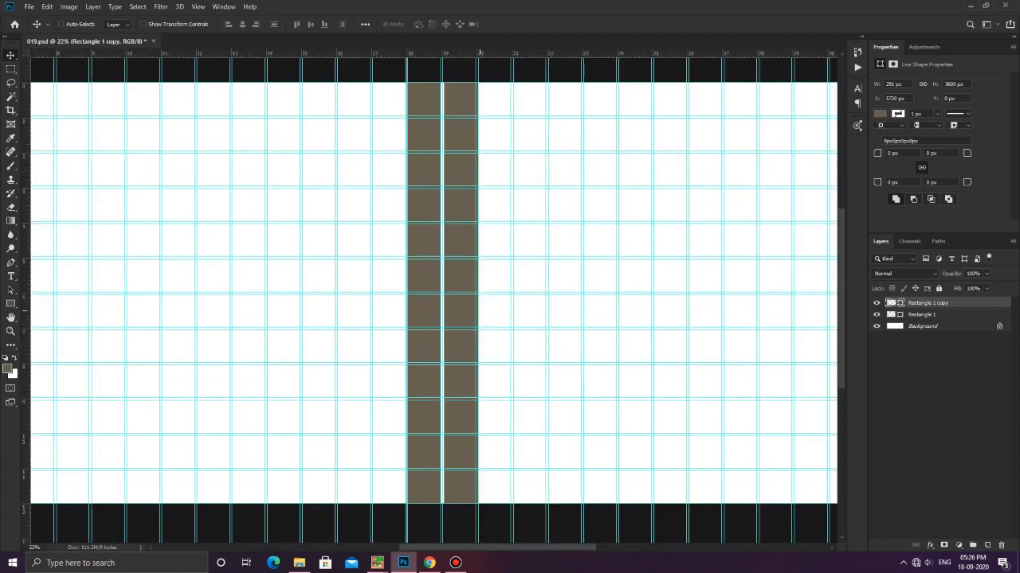
{"action": "scroll", "coordinate": [466, 295], "scroll_direction": "up", "scroll_amount": 5}
{"action": "mouse_move", "coordinate": [460, 293]}
{"action": "left_mouse_down"}
{"action": "mouse_move", "coordinate": [453, 290]}
{"action": "mouse_move", "coordinate": [460, 293]}
{"action": "left_mouse_up"}
{"action": "scroll", "coordinate": [401, 143], "scroll_direction": "up", "scroll_amount": 3}
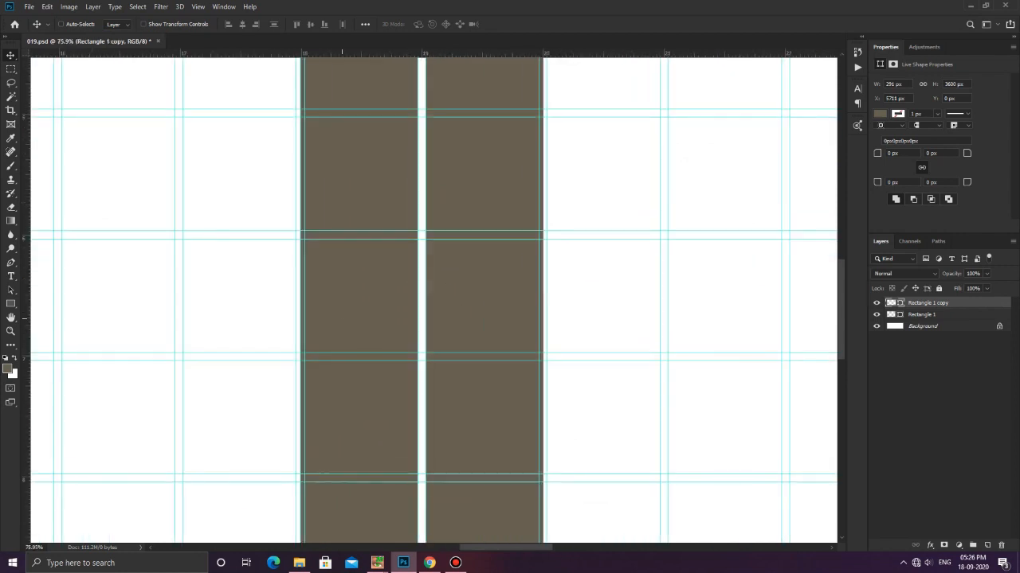
{"action": "right_click", "coordinate": [342, 319]}
{"action": "left_click", "coordinate": [366, 324]}
{"action": "key", "text": "ctrl+t"}
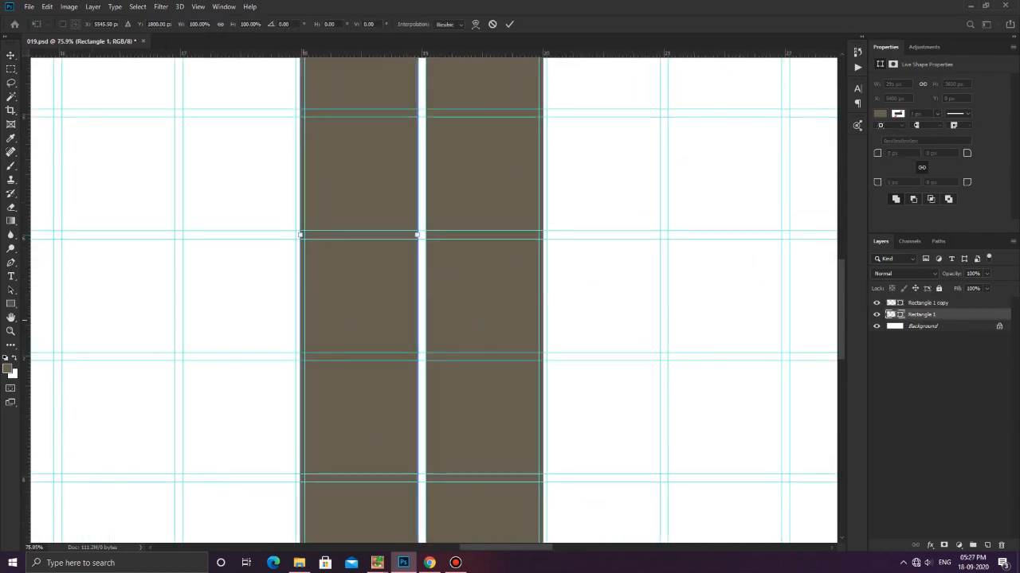
{"action": "left_click_drag", "start_coordinate": [300, 291], "coordinate": [300, 313]}
{"action": "left_click", "coordinate": [510, 24]}
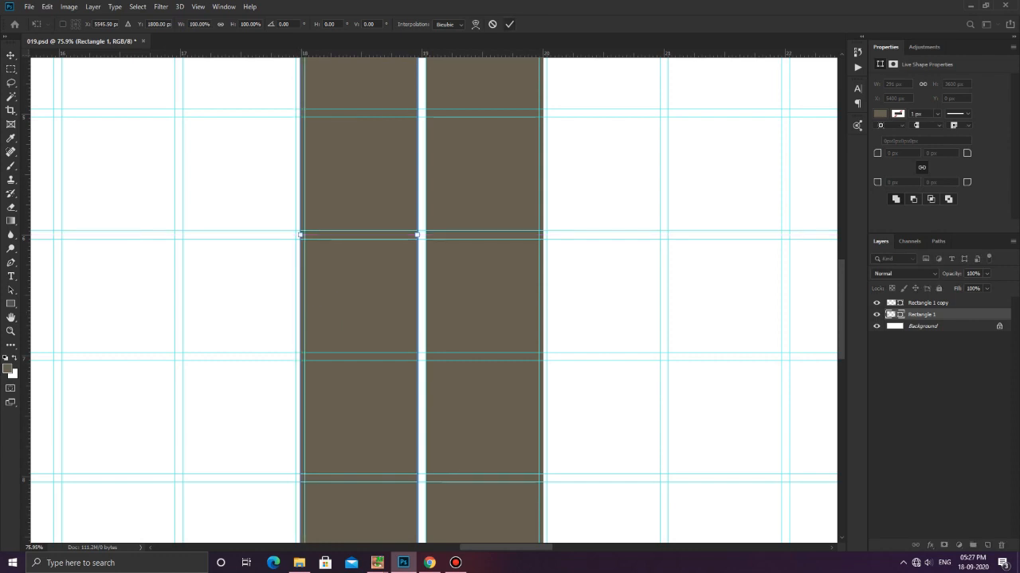
- Widen the rectangle copy to about 1482 px so that it extends to the guide near 24 in
{"action": "scroll", "coordinate": [511, 145], "scroll_direction": "down", "scroll_amount": 4}
{"action": "scroll", "coordinate": [510, 145], "scroll_direction": "down", "scroll_amount": 3}
{"action": "right_click", "coordinate": [507, 295]}
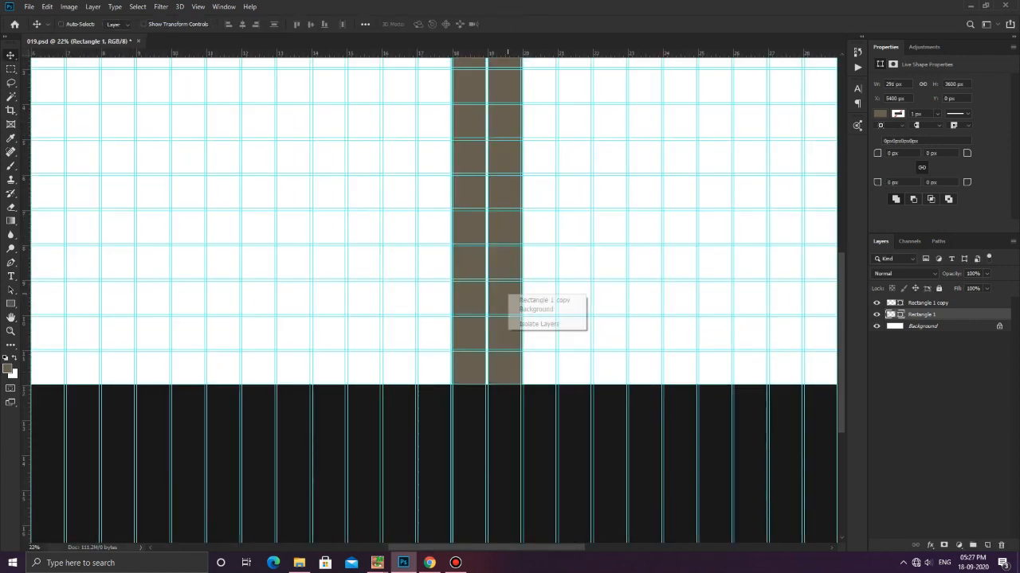
{"action": "left_click", "coordinate": [542, 300]}
{"action": "key", "text": "ctrl+t"}
{"action": "scroll", "coordinate": [423, 378], "scroll_direction": "down", "scroll_amount": 3}
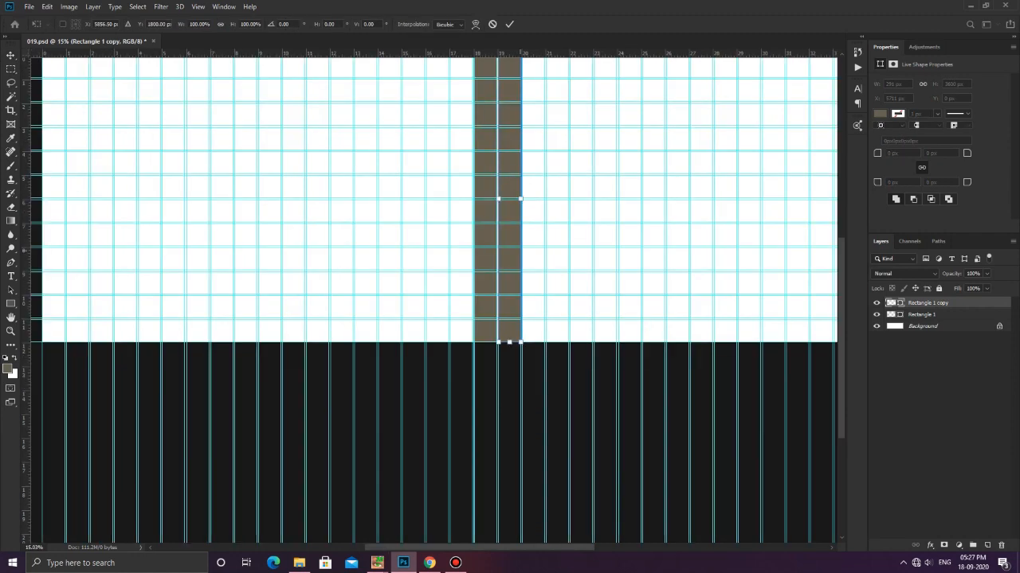
{"action": "scroll", "coordinate": [434, 301], "scroll_direction": "up", "scroll_amount": 1}
{"action": "left_click_drag", "start_coordinate": [472, 301], "coordinate": [551, 301]}
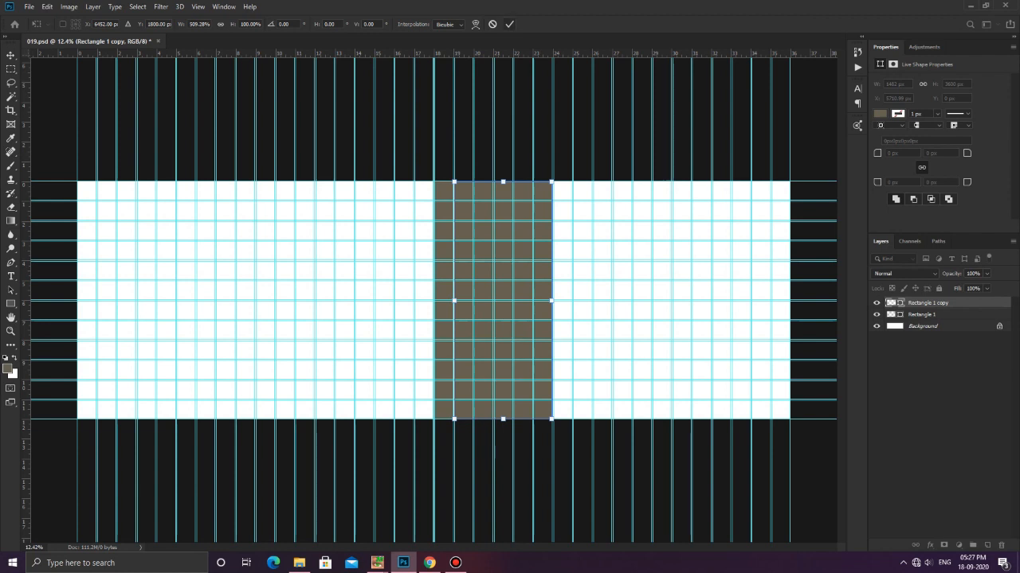
{"action": "left_click", "coordinate": [510, 24]}
- Temporarily hide the guides to examine the two vertical panels on the canvas
{"action": "key", "text": "ctrl+semicolon"}
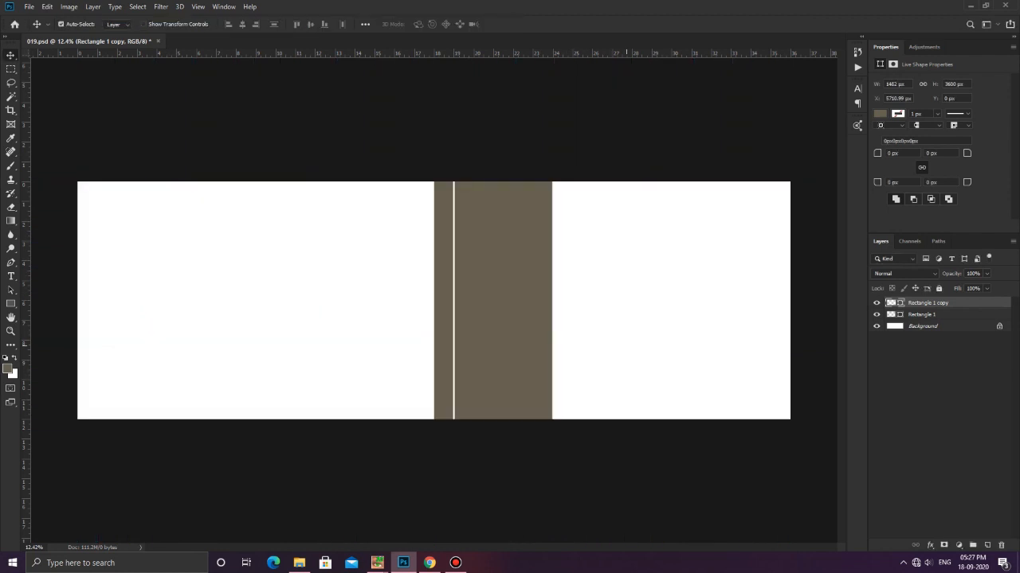
{"action": "scroll", "coordinate": [633, 297], "scroll_direction": "up", "scroll_amount": 2}
{"action": "left_click_drag", "start_coordinate": [681, 296], "coordinate": [617, 298]}
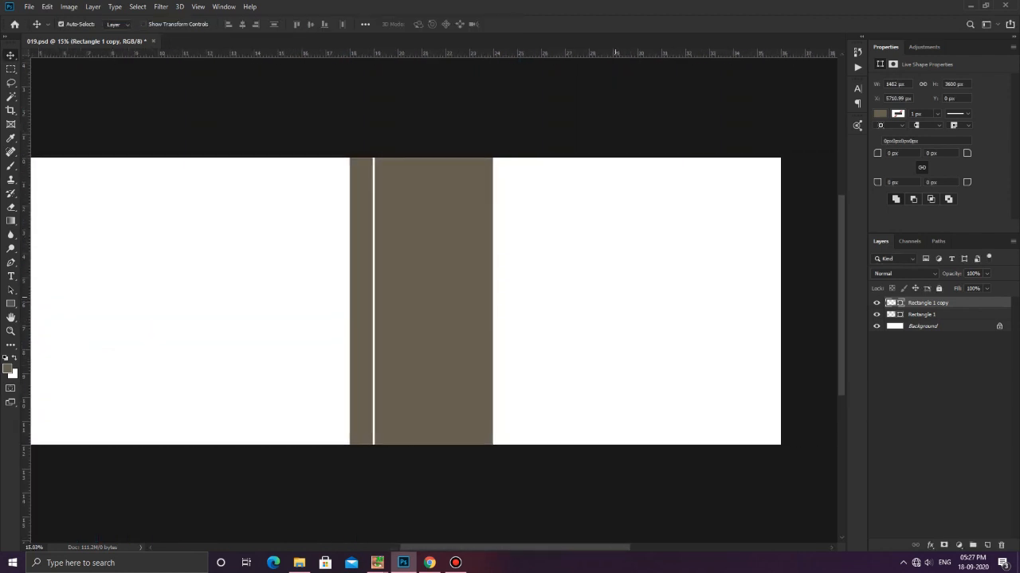
{"action": "key", "text": "ctrl+semicolon"}
- Duplicate the wider panel's layer and move the copy to its right, starting just past the 24 in guide gutter
{"action": "right_click", "coordinate": [470, 320]}
{"action": "right_click", "coordinate": [477, 311]}
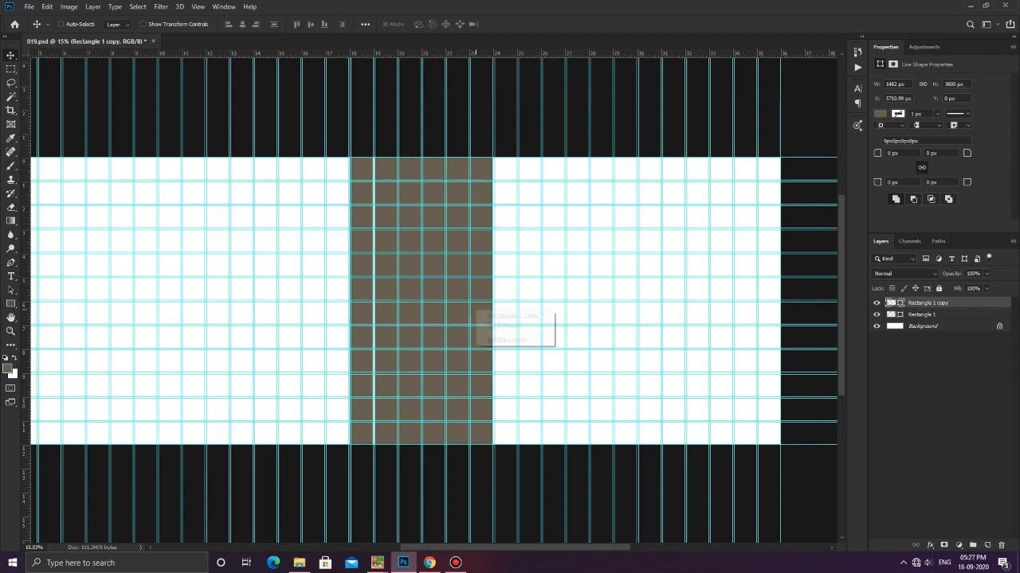
{"action": "left_click", "coordinate": [514, 316]}
{"action": "right_click", "coordinate": [937, 304]}
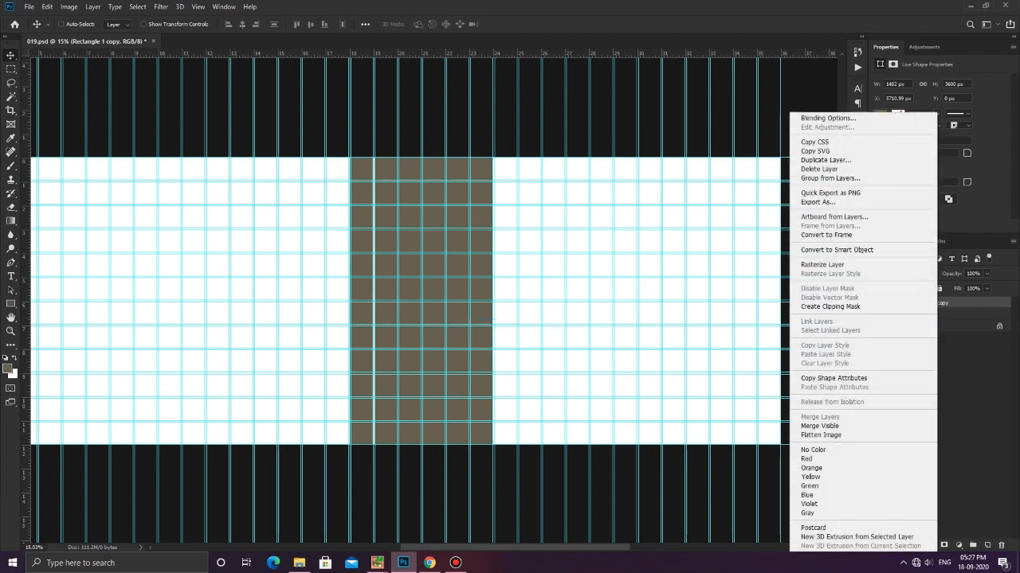
{"action": "left_click", "coordinate": [826, 160]}
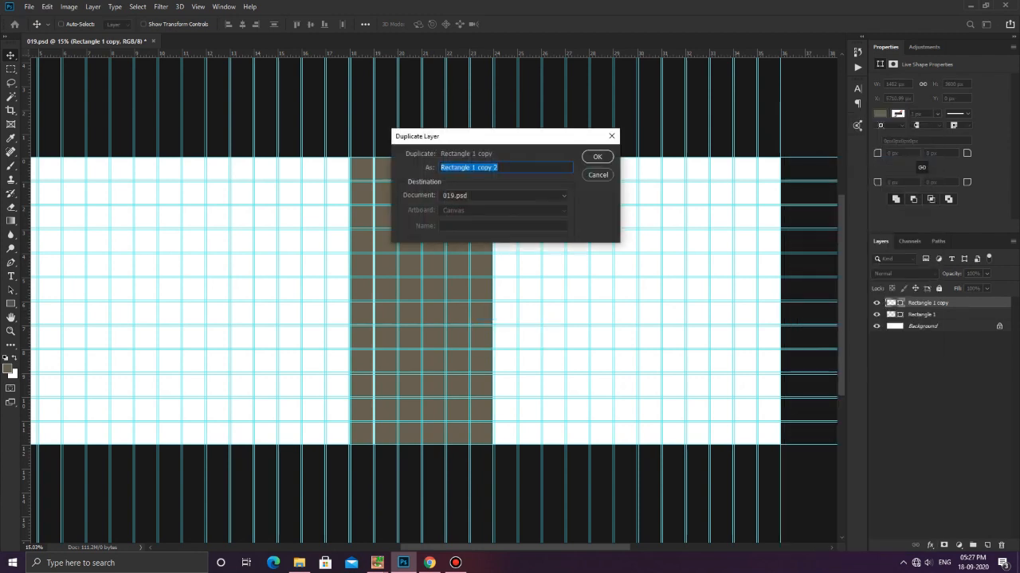
{"action": "left_click", "coordinate": [596, 157]}
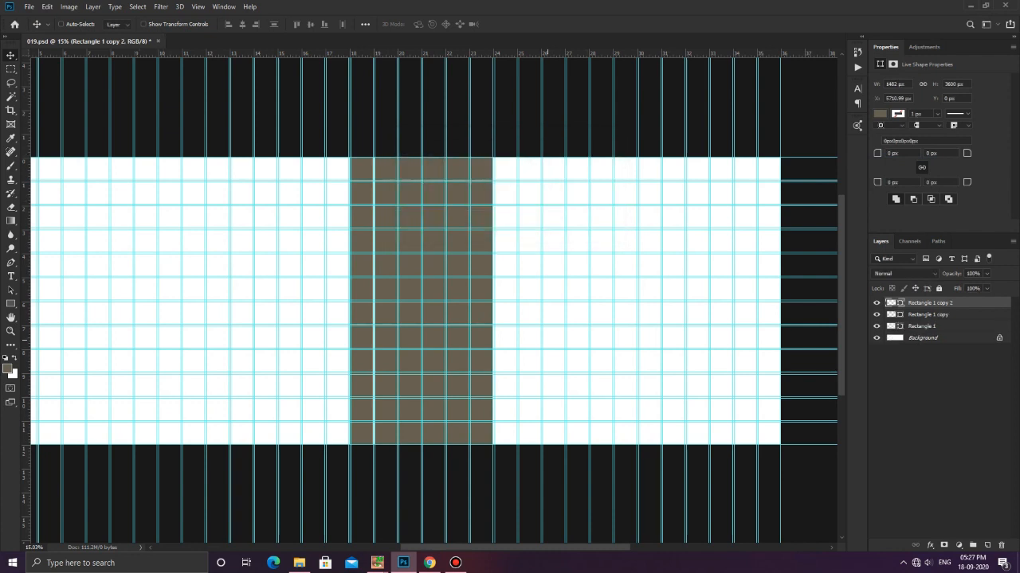
{"action": "left_click_drag", "start_coordinate": [490, 344], "coordinate": [610, 345]}
{"action": "scroll", "coordinate": [522, 341], "scroll_direction": "up", "scroll_amount": 10}
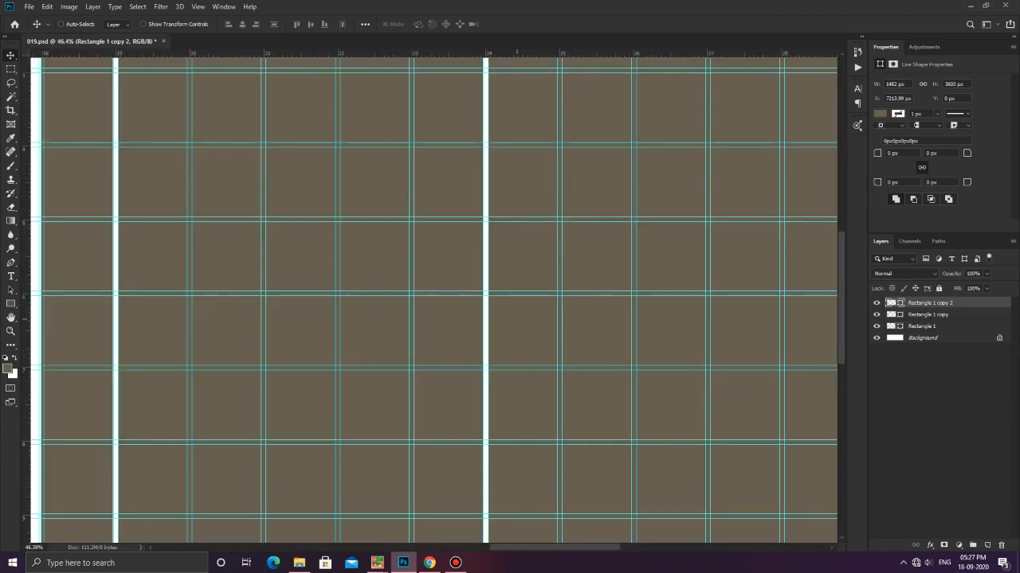
- Stretch the newest panel to the canvas's right edge, about 3586 px wide, and hide the guides
{"action": "scroll", "coordinate": [517, 402], "scroll_direction": "down", "scroll_amount": 6}
{"action": "key", "text": "ctrl+0"}
{"action": "key", "text": "ctrl+t"}
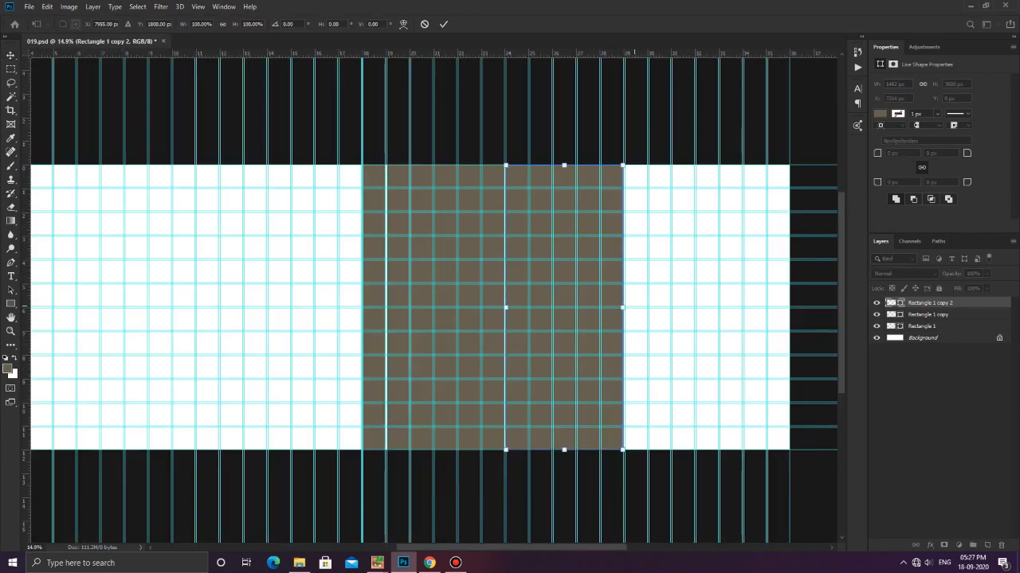
{"action": "left_click_drag", "start_coordinate": [624, 307], "coordinate": [788, 307]}
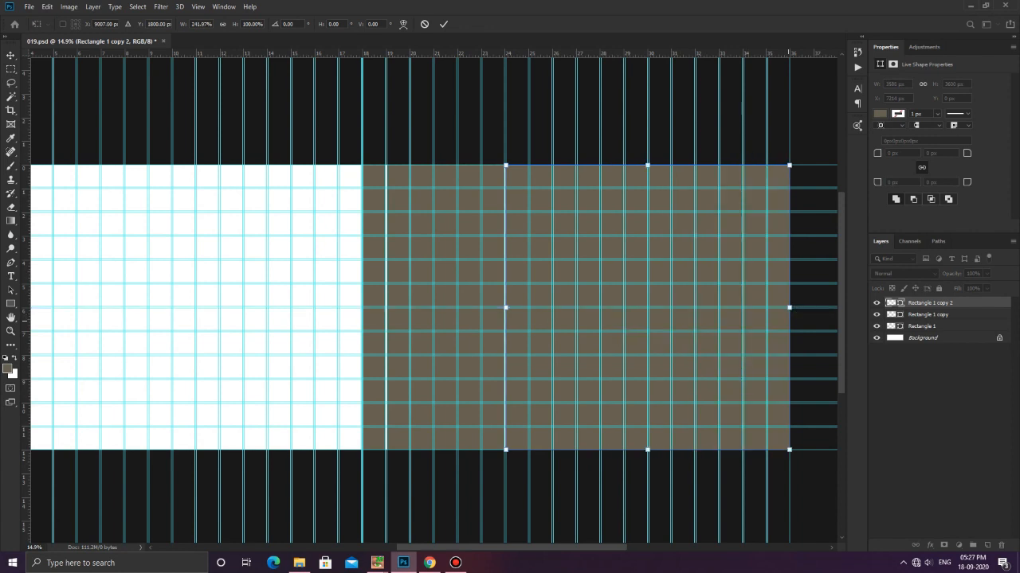
{"action": "key", "text": "Return"}
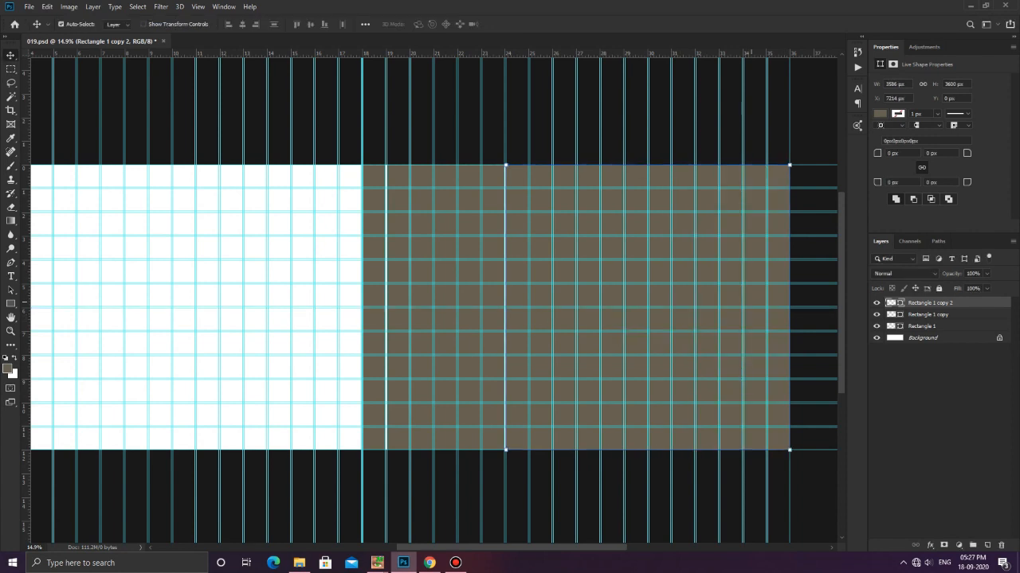
{"action": "key", "text": "ctrl+h"}
{"action": "scroll", "coordinate": [591, 292], "scroll_direction": "down", "scroll_amount": 7}
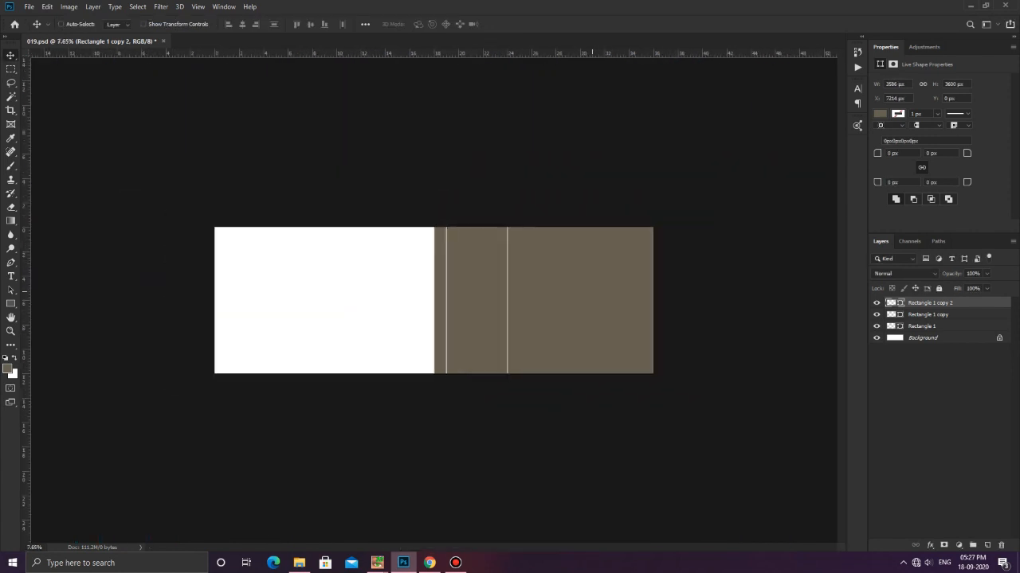
{"action": "scroll", "coordinate": [434, 300], "scroll_direction": "up", "scroll_amount": 3}
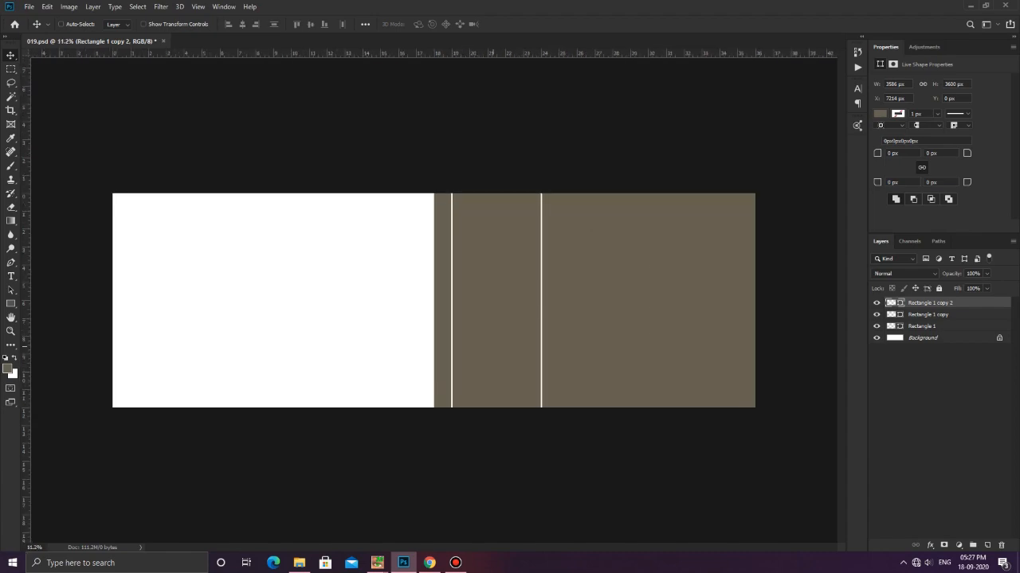
- Place photo IMG_4749 from the Traditinal folder over the widest panel and clip it to that rectangle
{"action": "left_click", "coordinate": [299, 563]}
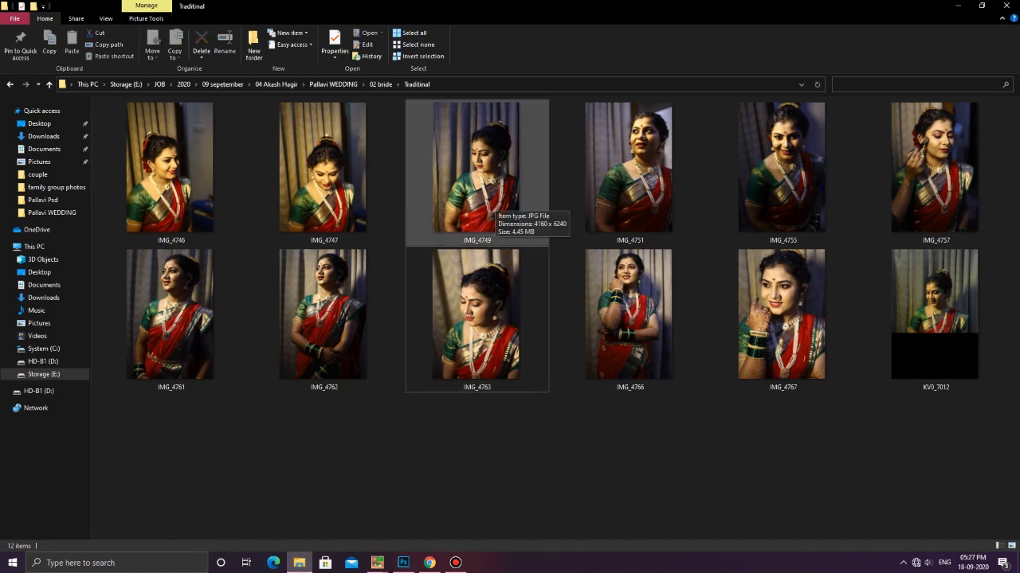
{"action": "left_click", "coordinate": [477, 183]}
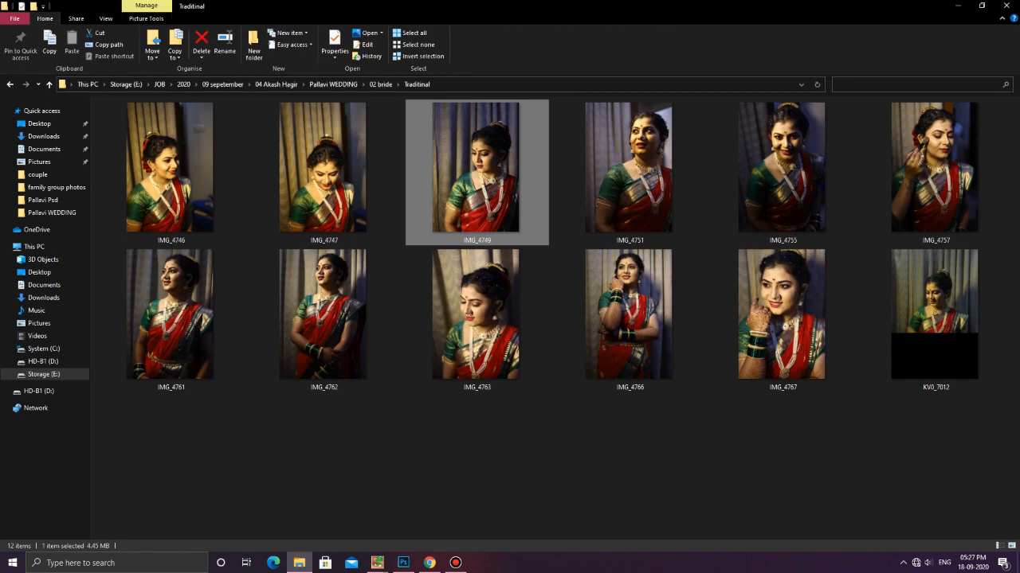
{"action": "left_click_drag", "start_coordinate": [525, 235], "coordinate": [493, 335]}
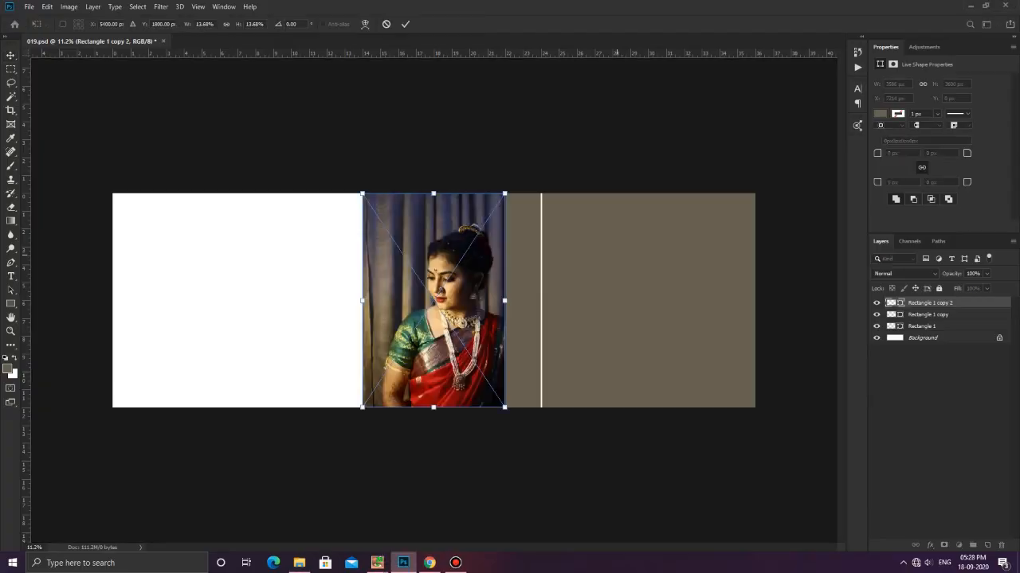
{"action": "left_click_drag", "start_coordinate": [433, 287], "coordinate": [599, 287]}
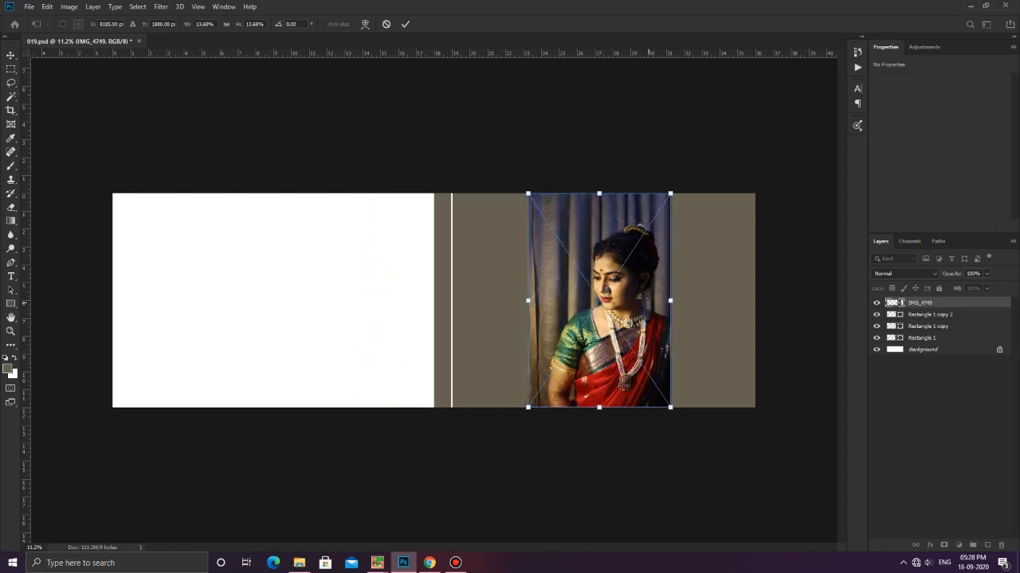
{"action": "key", "text": "Return"}
{"action": "key", "text": "ctrl+alt+g"}
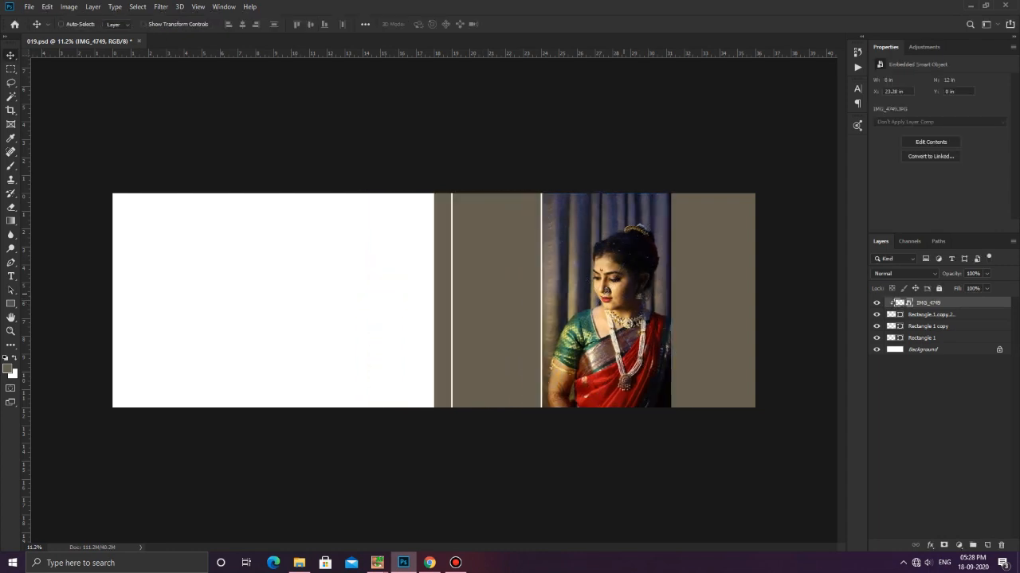
- Enlarge photo IMG_4749 to about 13.1 x 19.7 in, reposition it to fill the widest panel, and nudge it slightly upward
{"action": "key", "text": "ctrl+t"}
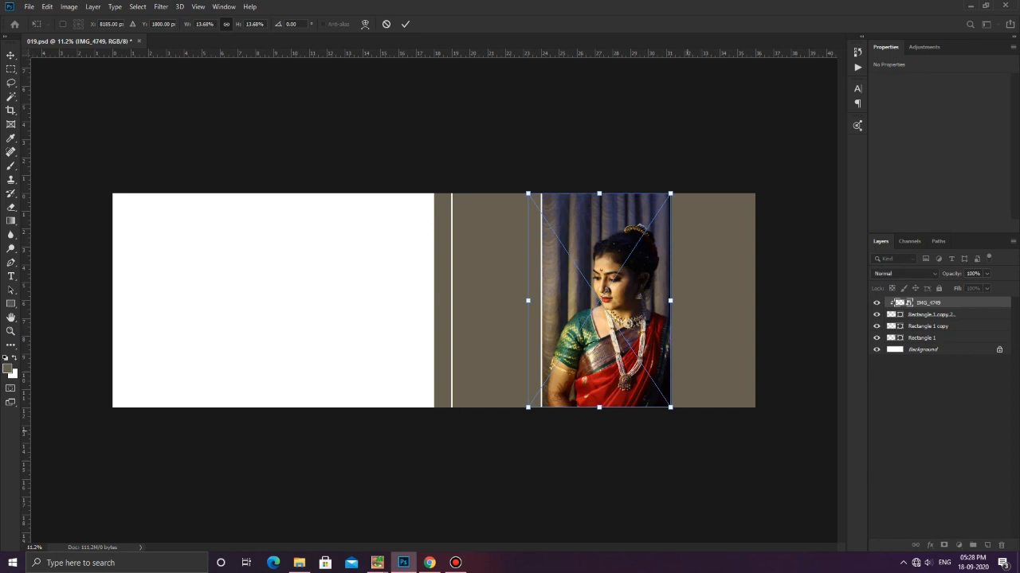
{"action": "mouse_move", "coordinate": [672, 410]}
{"action": "left_mouse_down"}
{"action": "mouse_move", "coordinate": [689, 411]}
{"action": "mouse_move", "coordinate": [697, 467]}
{"action": "mouse_move", "coordinate": [742, 515]}
{"action": "left_mouse_up"}
{"action": "left_click_drag", "start_coordinate": [742, 193], "coordinate": [758, 162]}
{"action": "mouse_move", "coordinate": [737, 287]}
{"action": "left_mouse_down"}
{"action": "mouse_move", "coordinate": [740, 275]}
{"action": "mouse_move", "coordinate": [730, 271]}
{"action": "left_mouse_up"}
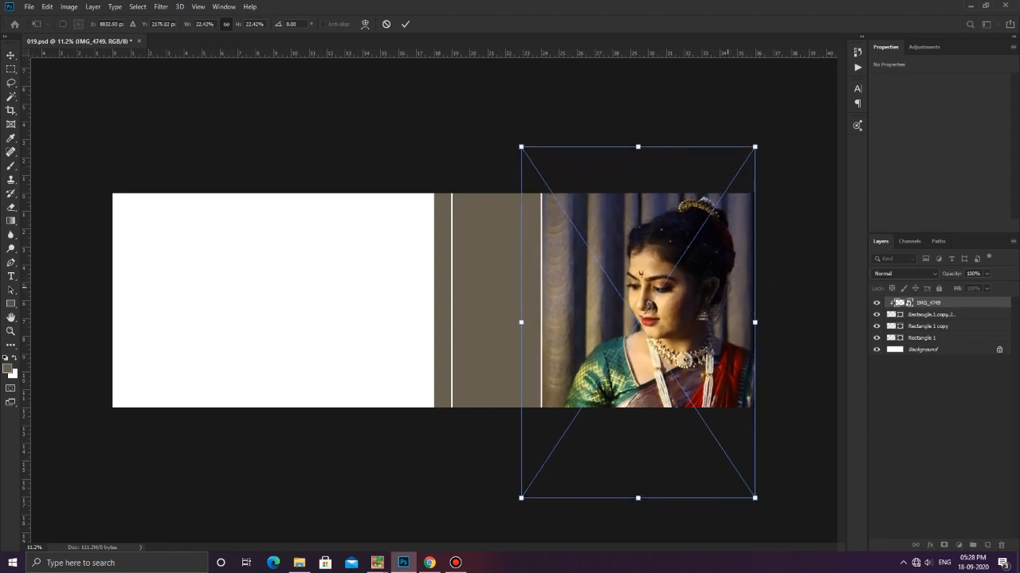
{"action": "key", "text": "Return"}
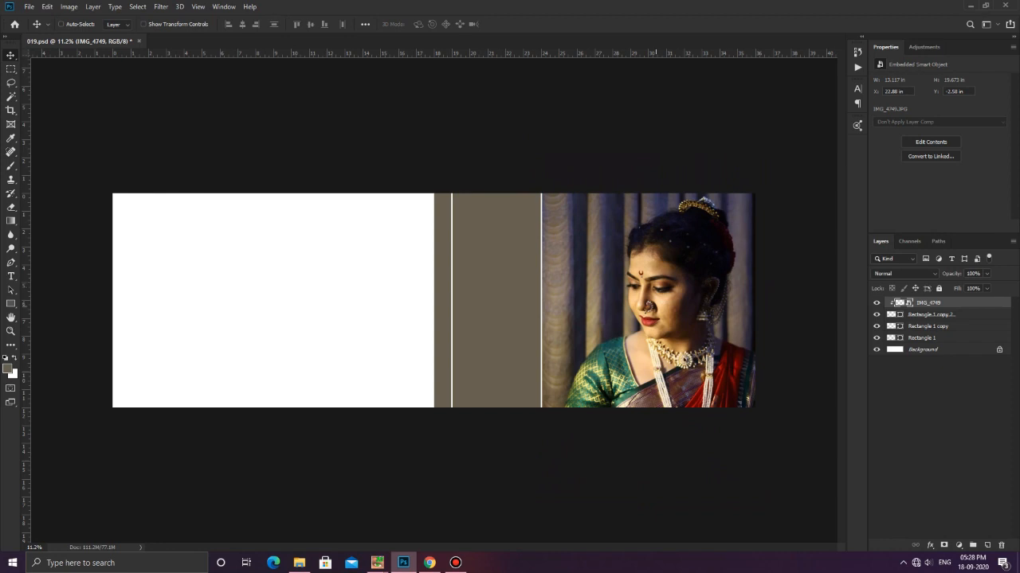
{"action": "right_click", "coordinate": [658, 306]}
{"action": "left_click", "coordinate": [660, 312]}
{"action": "key", "text": "Up"}
{"action": "key", "text": "Up"}
{"action": "key", "text": "Up"}
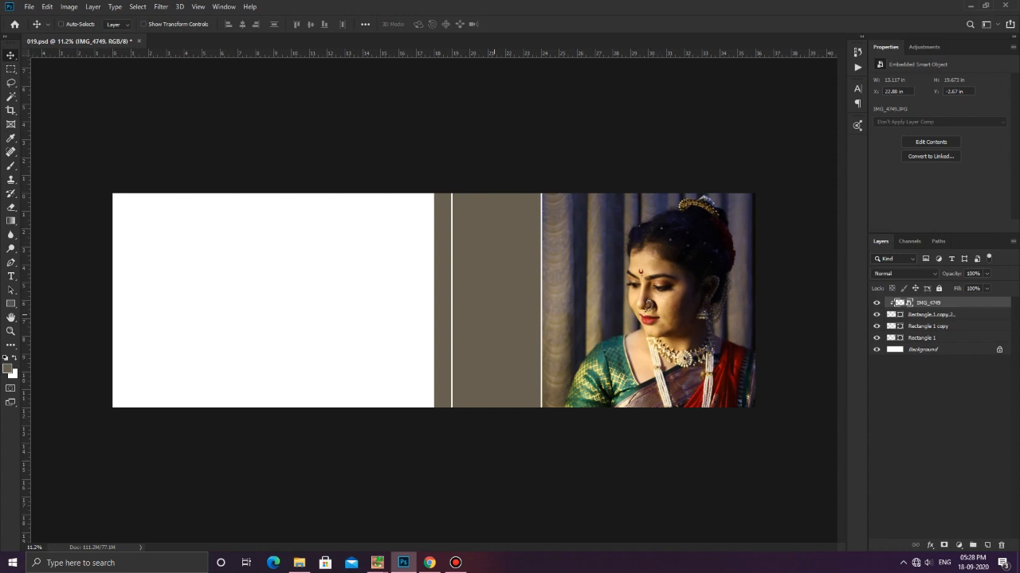
- Place photo IMG_4763 from the Traditinal folder above the middle panel's layer and clip it to that rectangle
{"action": "right_click", "coordinate": [495, 315]}
{"action": "left_click", "coordinate": [522, 321]}
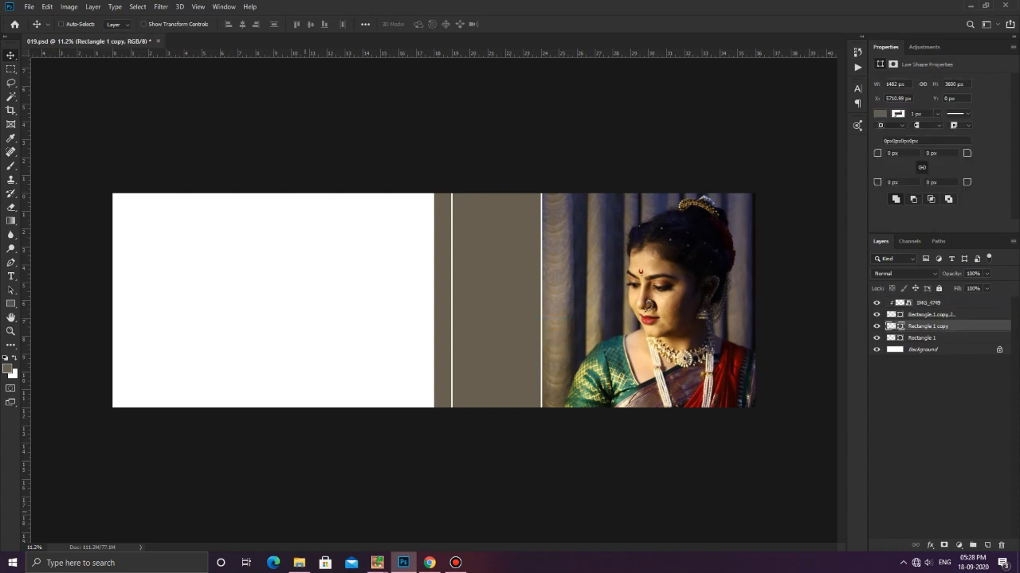
{"action": "left_click", "coordinate": [299, 563]}
{"action": "left_click", "coordinate": [476, 319]}
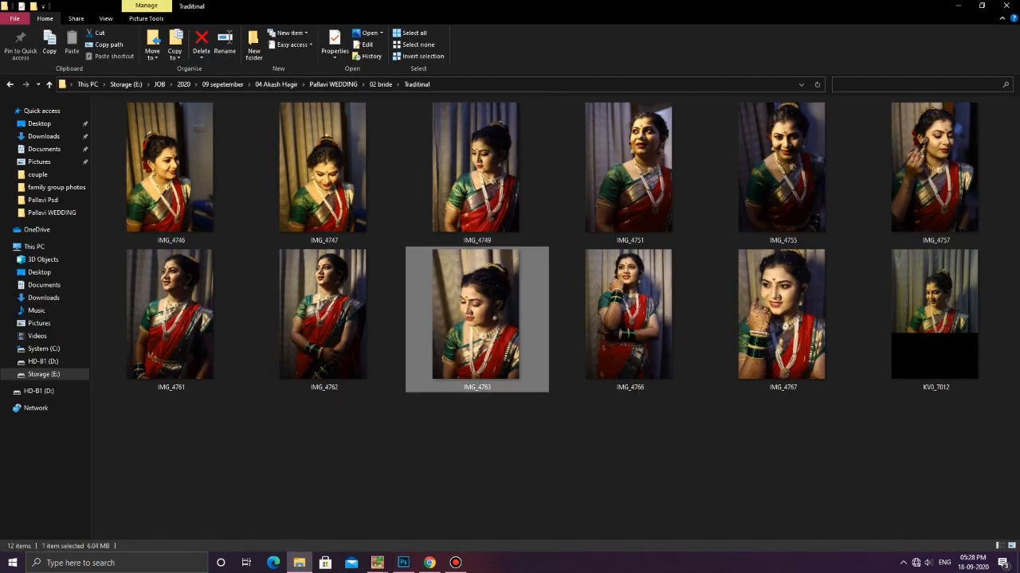
{"action": "left_click_drag", "start_coordinate": [477, 375], "coordinate": [433, 300]}
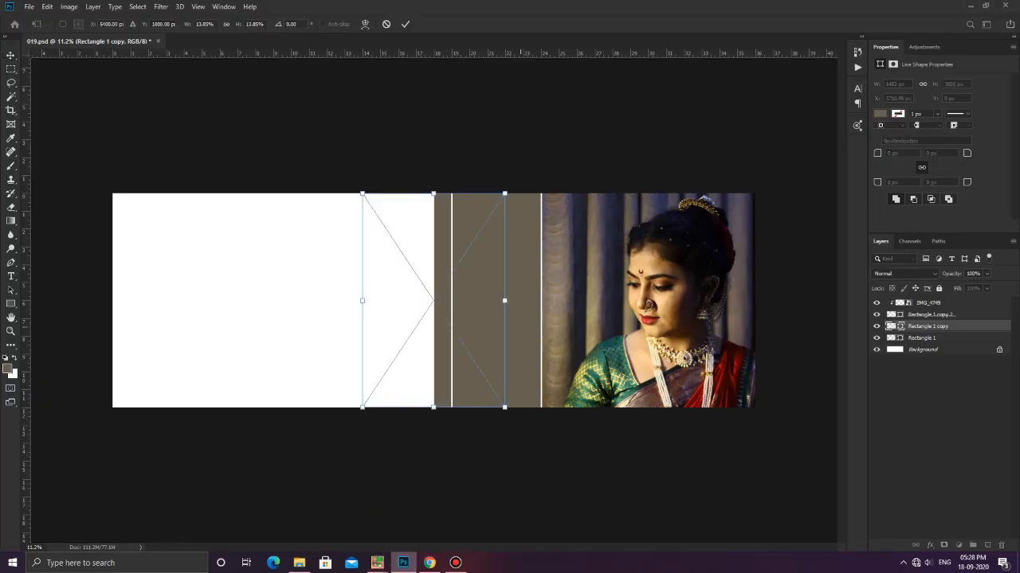
{"action": "key", "text": "Return"}
{"action": "right_click", "coordinate": [943, 325]}
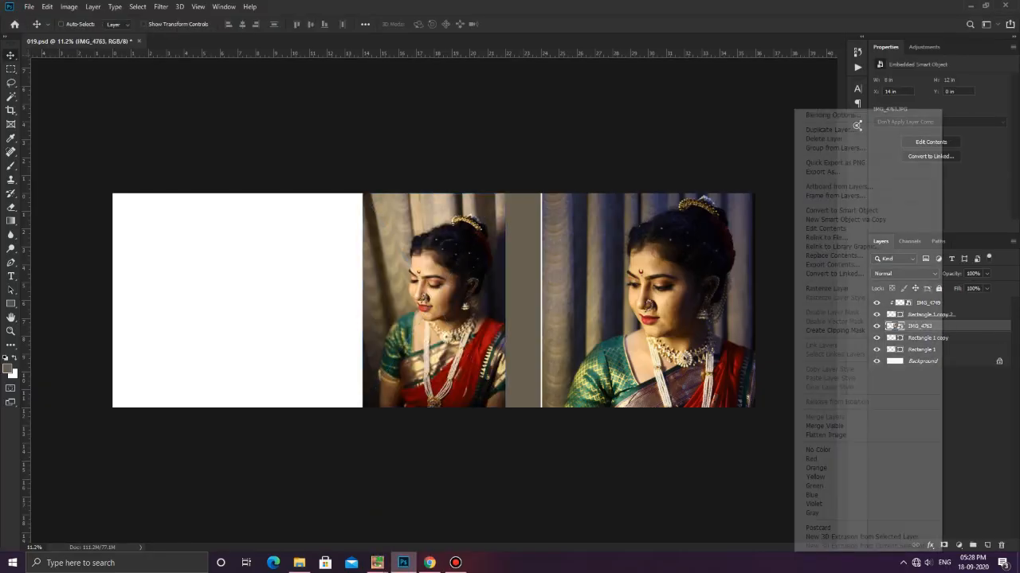
{"action": "left_click", "coordinate": [834, 330]}
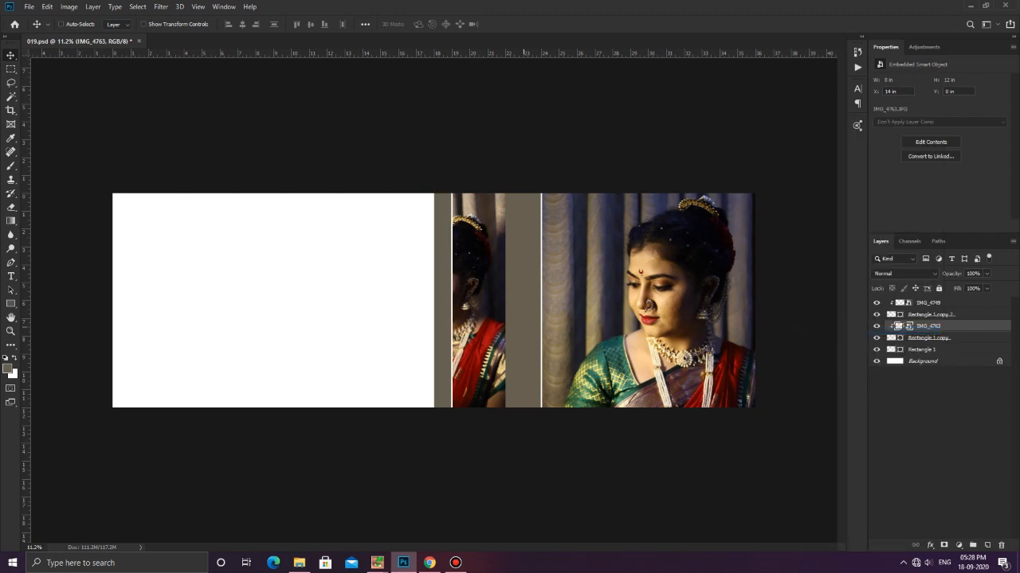
- Move IMG_4763 over the middle panel and scale it to about 18.3% so the bride's face fills the strip
{"action": "left_click_drag", "start_coordinate": [500, 316], "coordinate": [562, 316]}
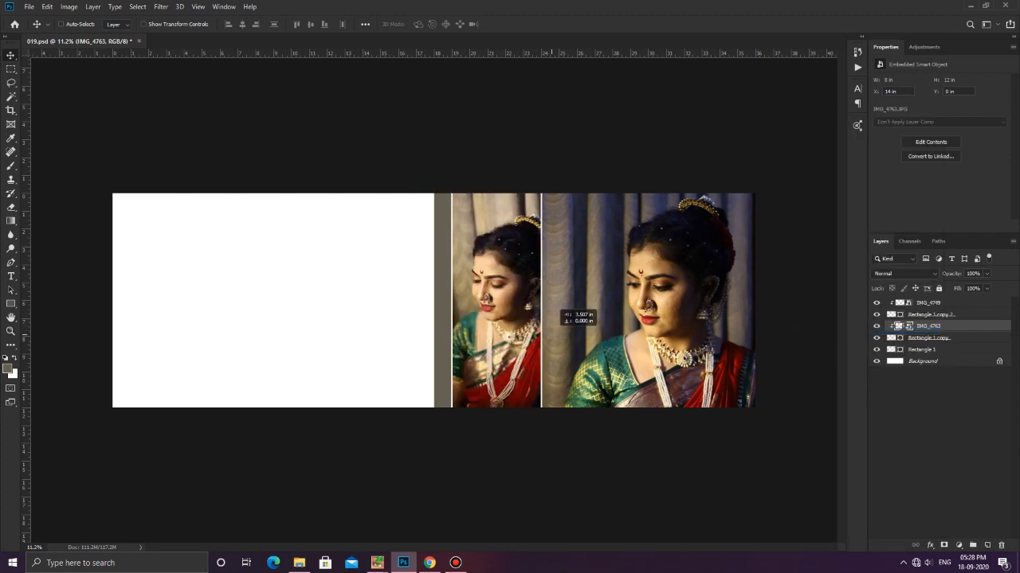
{"action": "key", "text": "ctrl+t"}
{"action": "left_click_drag", "start_coordinate": [567, 409], "coordinate": [645, 524]}
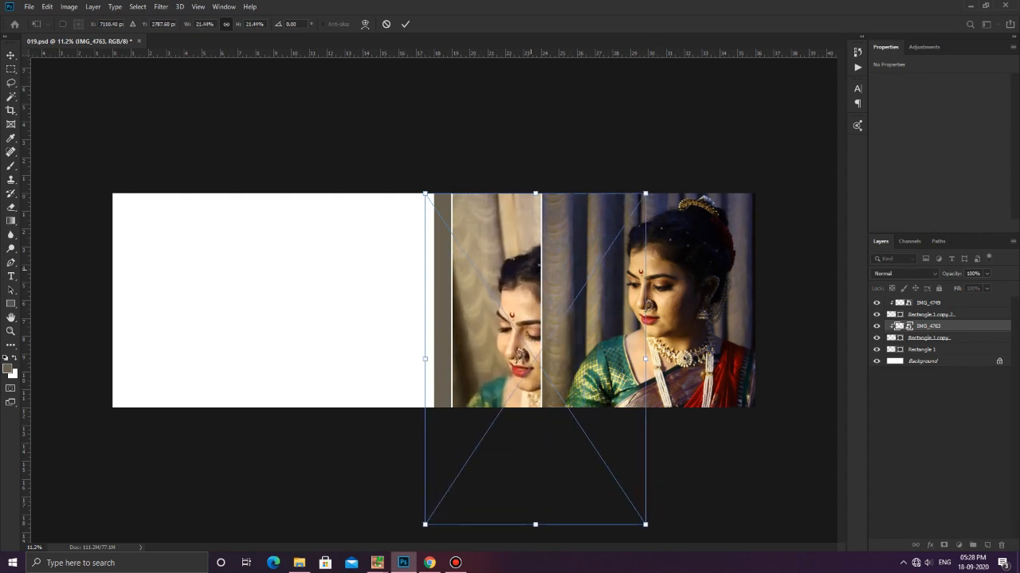
{"action": "left_click_drag", "start_coordinate": [466, 254], "coordinate": [443, 217]}
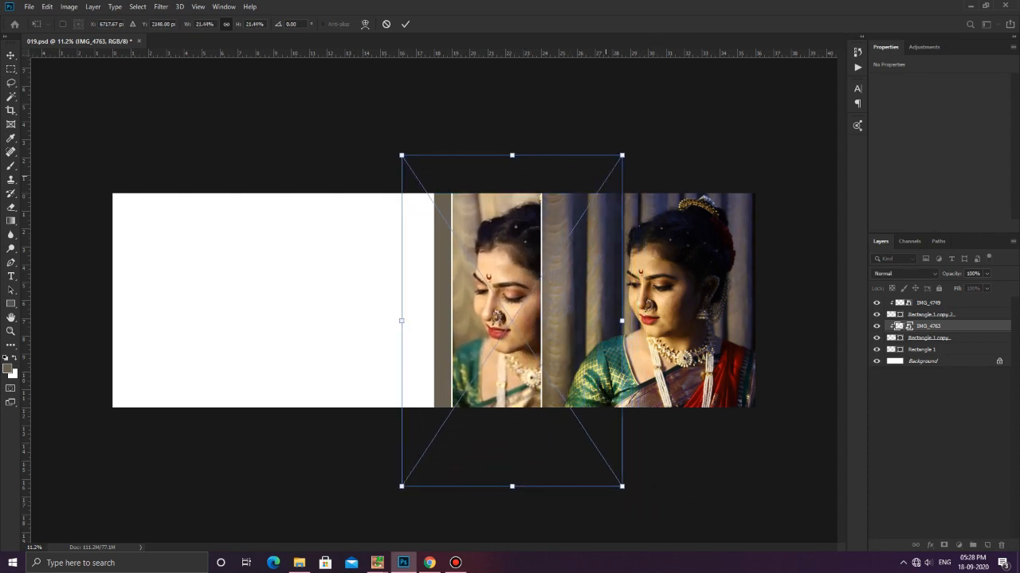
{"action": "left_click_drag", "start_coordinate": [623, 154], "coordinate": [583, 213]}
{"action": "left_click_drag", "start_coordinate": [543, 313], "coordinate": [555, 230]}
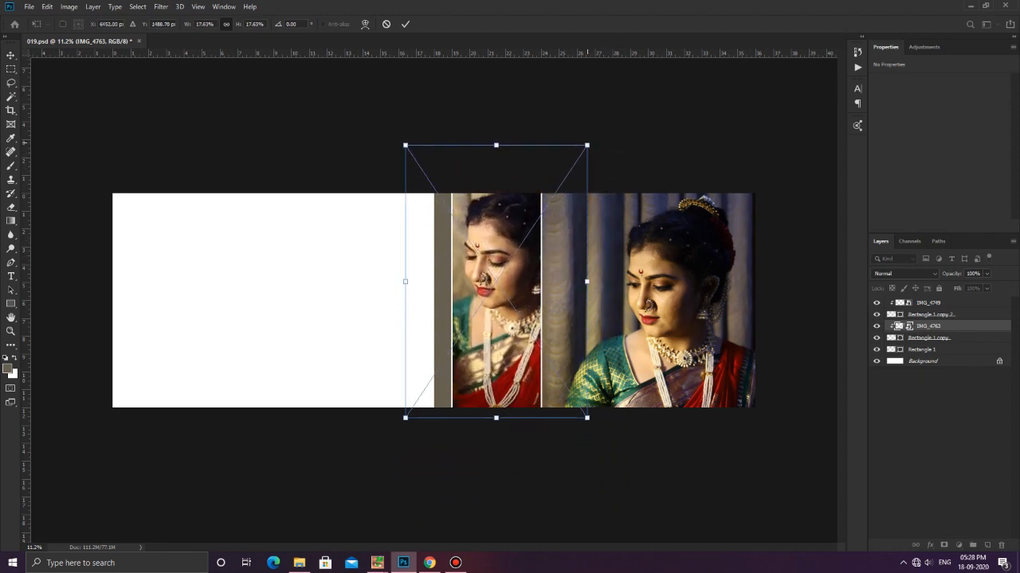
{"action": "left_click_drag", "start_coordinate": [587, 146], "coordinate": [571, 169]}
{"action": "left_click_drag", "start_coordinate": [571, 417], "coordinate": [594, 453]}
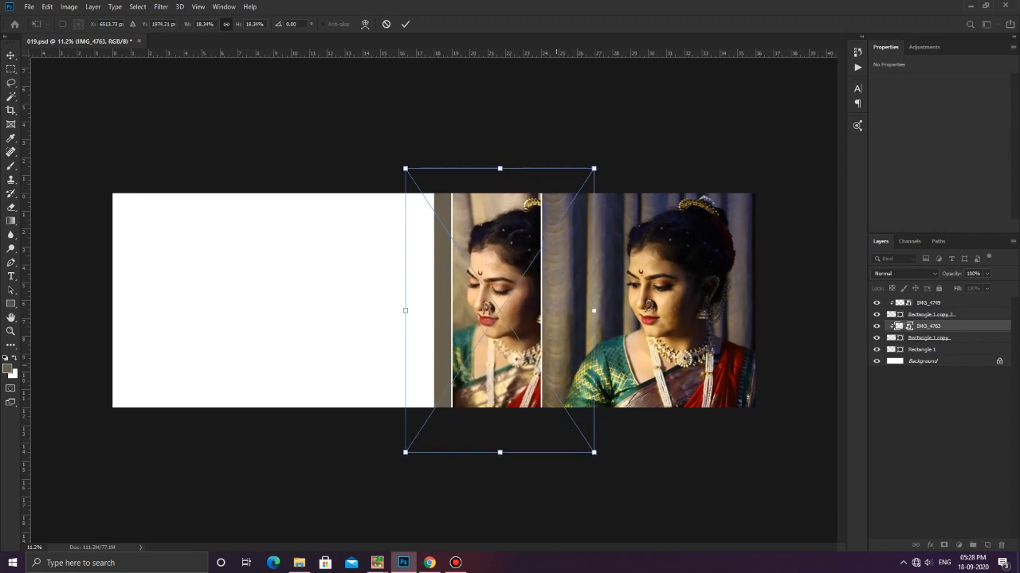
{"action": "key", "text": "Return"}
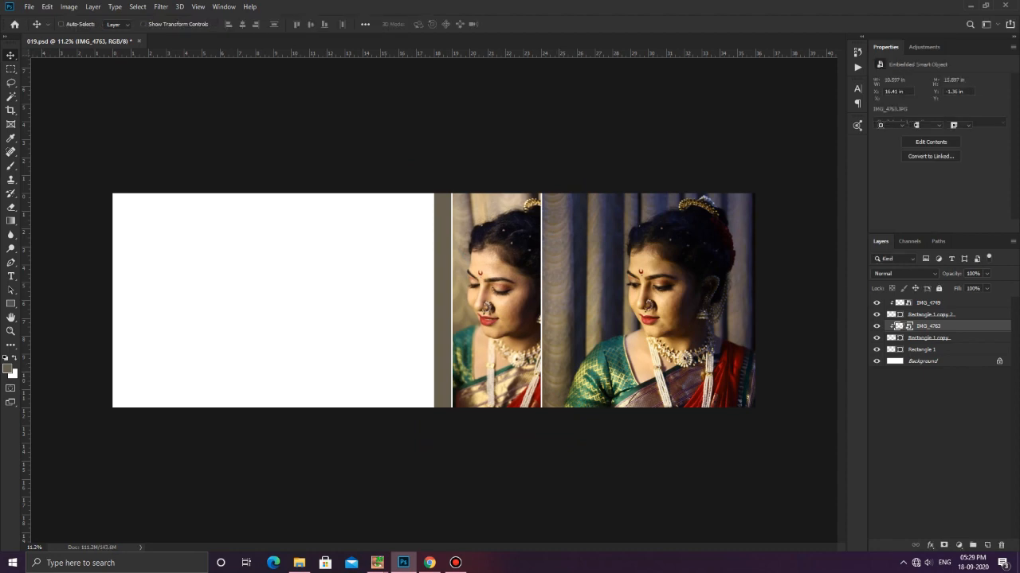
- Set the opacity of the middle panel's rectangle layer to 50% to fade its clipped photo
{"action": "left_click", "coordinate": [929, 337]}
{"action": "left_click", "coordinate": [986, 274]}
{"action": "left_click_drag", "start_coordinate": [990, 286], "coordinate": [962, 286]}
{"action": "key", "text": "Return"}
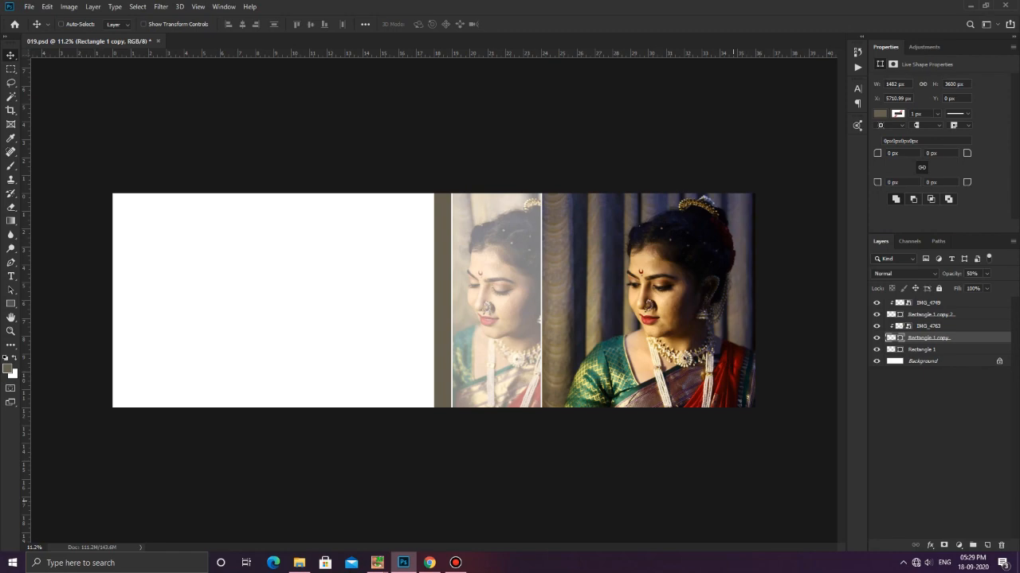
- Using the guides, draw a rectangle about 2084 x 3017 px from the canvas's top-left corner above all layers, and hide the guides
{"action": "key", "text": "ctrl+semicolon"}
{"action": "scroll", "coordinate": [288, 445], "scroll_direction": "up", "scroll_amount": 2}
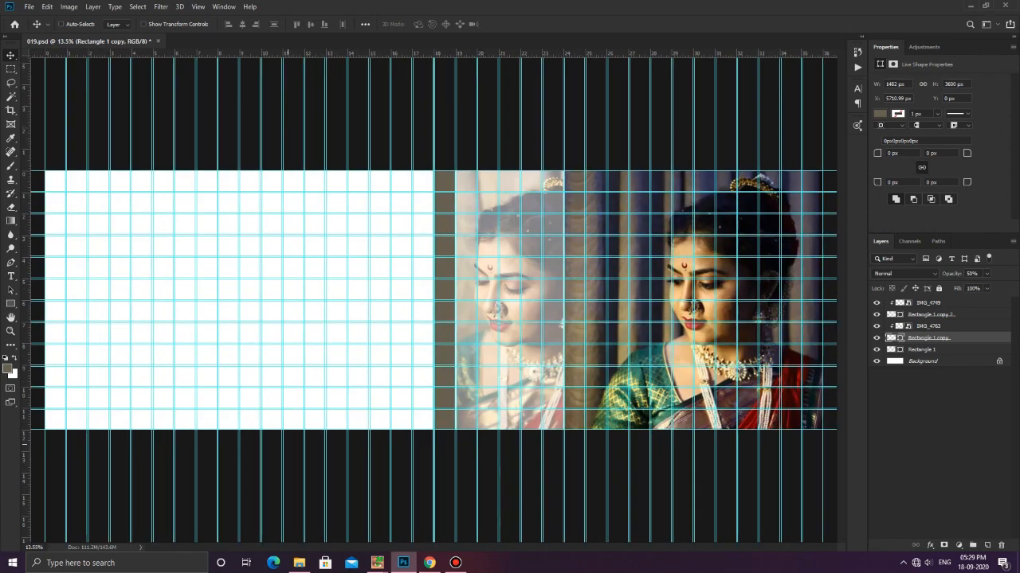
{"action": "scroll", "coordinate": [276, 441], "scroll_direction": "down", "scroll_amount": 2}
{"action": "scroll", "coordinate": [278, 435], "scroll_direction": "up", "scroll_amount": 2}
{"action": "key", "text": "u"}
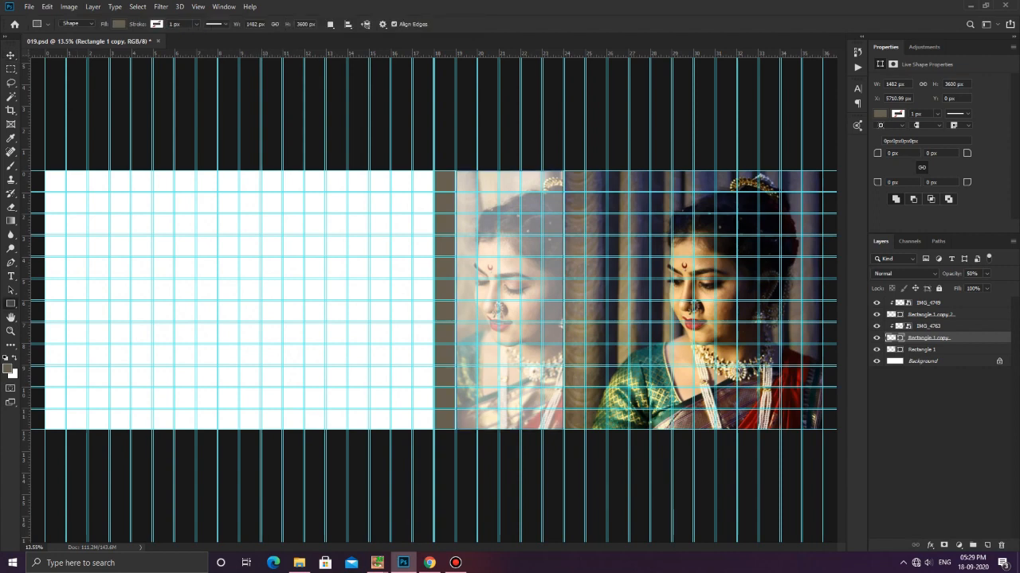
{"action": "left_click", "coordinate": [925, 303]}
{"action": "left_click", "coordinate": [987, 545]}
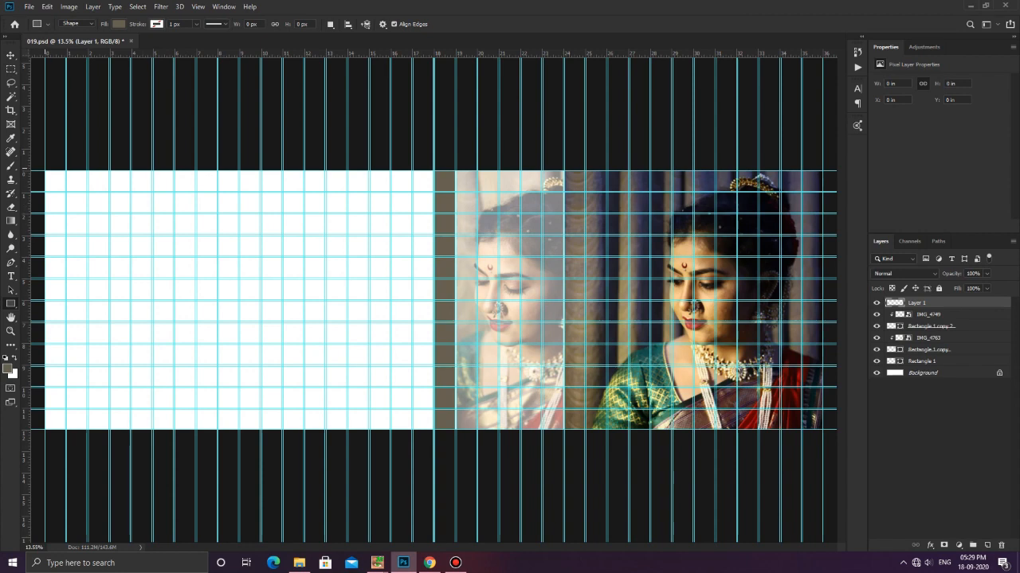
{"action": "left_click_drag", "start_coordinate": [45, 171], "coordinate": [195, 388]}
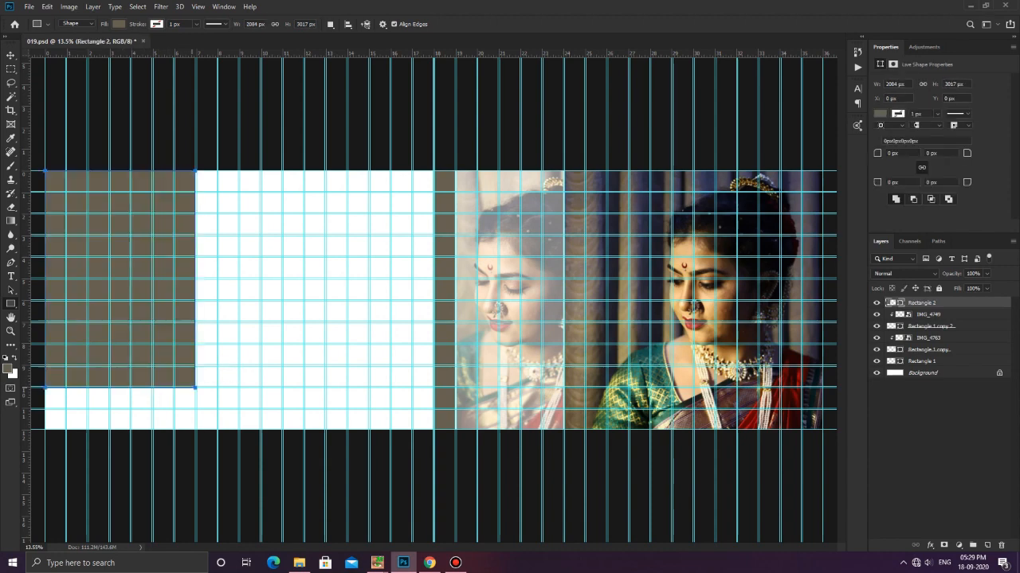
{"action": "key", "text": "v"}
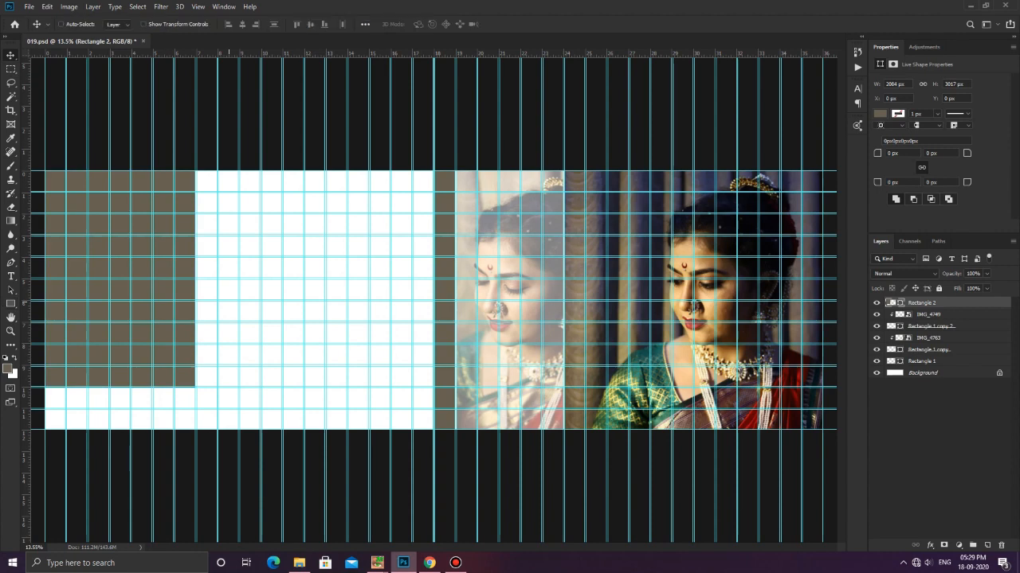
{"action": "key", "text": "ctrl+semicolon"}
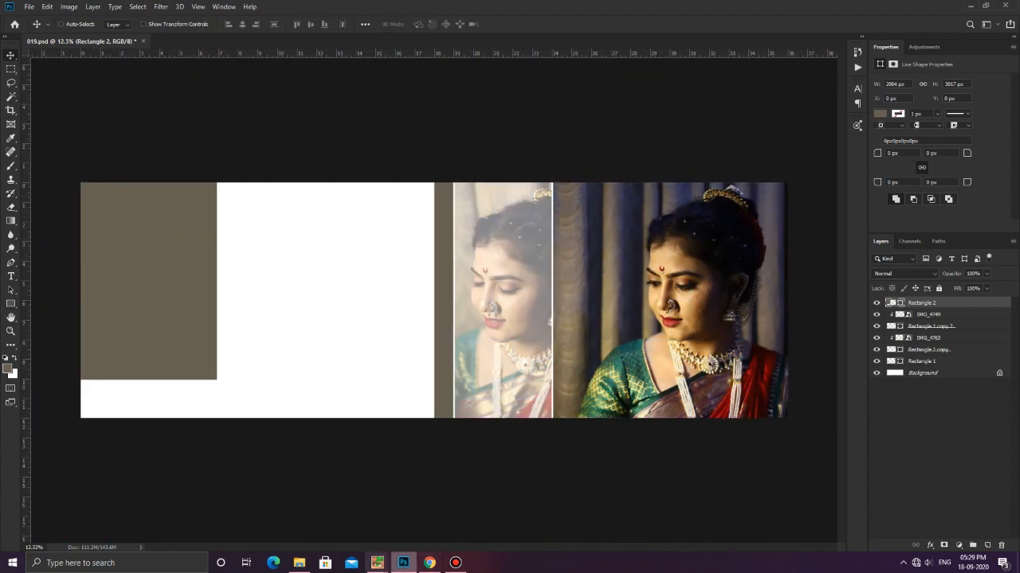
- Place photo IMG_4757 from the Traditinal folder over the new top-left rectangle and clip it to that shape
{"action": "left_click", "coordinate": [298, 563]}
{"action": "left_click_drag", "start_coordinate": [936, 171], "coordinate": [197, 295]}
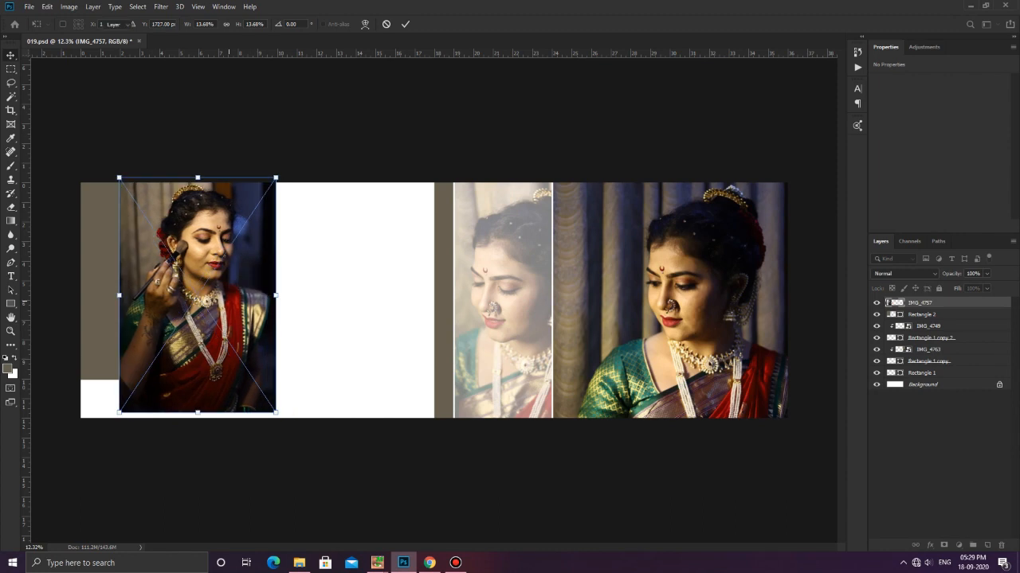
{"action": "key", "text": "Return"}
{"action": "key", "text": "ctrl+alt+g"}
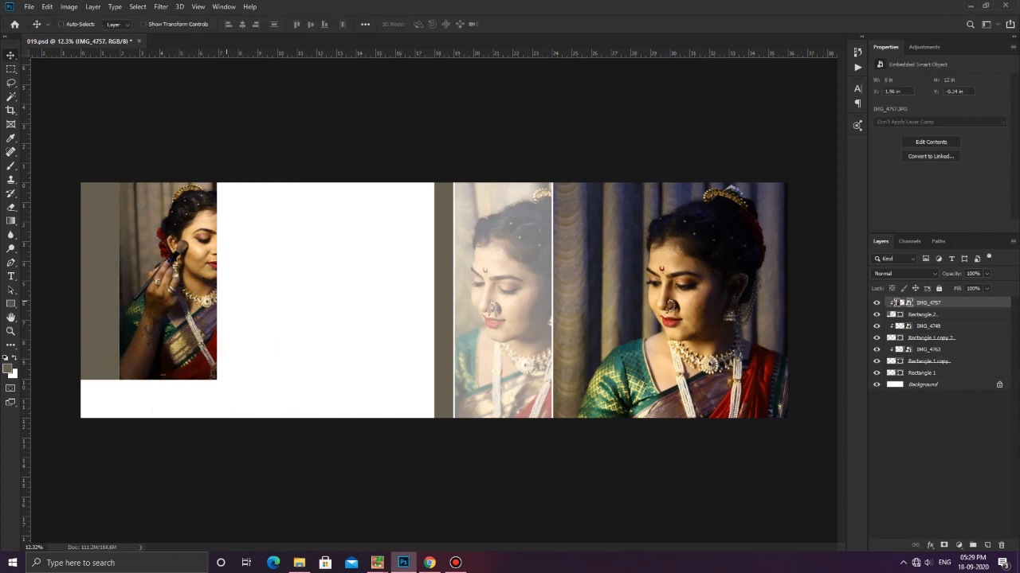
- Move IMG_4757 over the top-left panel and enlarge it to about 9.3 x 13.9 in, aligned with the canvas's top edge
{"action": "left_click_drag", "start_coordinate": [206, 284], "coordinate": [160, 284]}
{"action": "key", "text": "ctrl+t"}
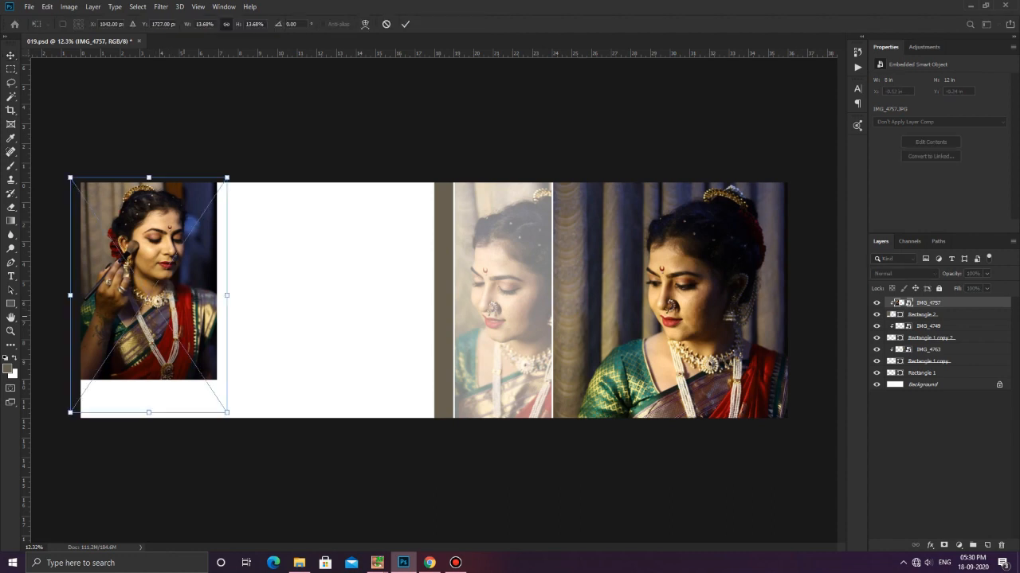
{"action": "left_click_drag", "start_coordinate": [227, 412], "coordinate": [255, 454]}
{"action": "left_click_drag", "start_coordinate": [231, 340], "coordinate": [212, 347]}
{"action": "mouse_move", "coordinate": [242, 463]}
{"action": "left_mouse_down"}
{"action": "mouse_move", "coordinate": [228, 444]}
{"action": "mouse_move", "coordinate": [236, 456]}
{"action": "left_mouse_up"}
{"action": "left_click_drag", "start_coordinate": [190, 352], "coordinate": [195, 353]}
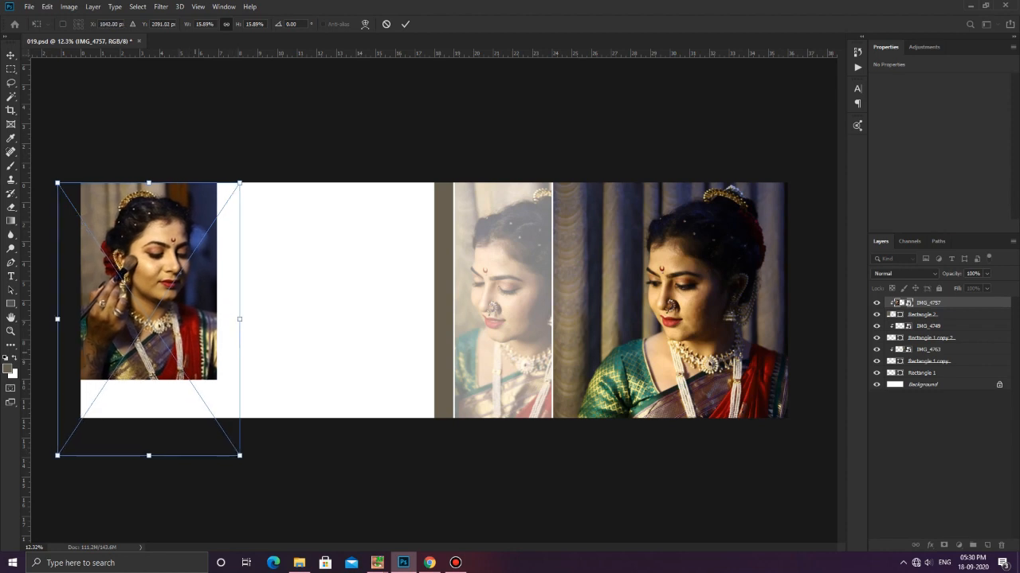
{"action": "key", "text": "Return"}
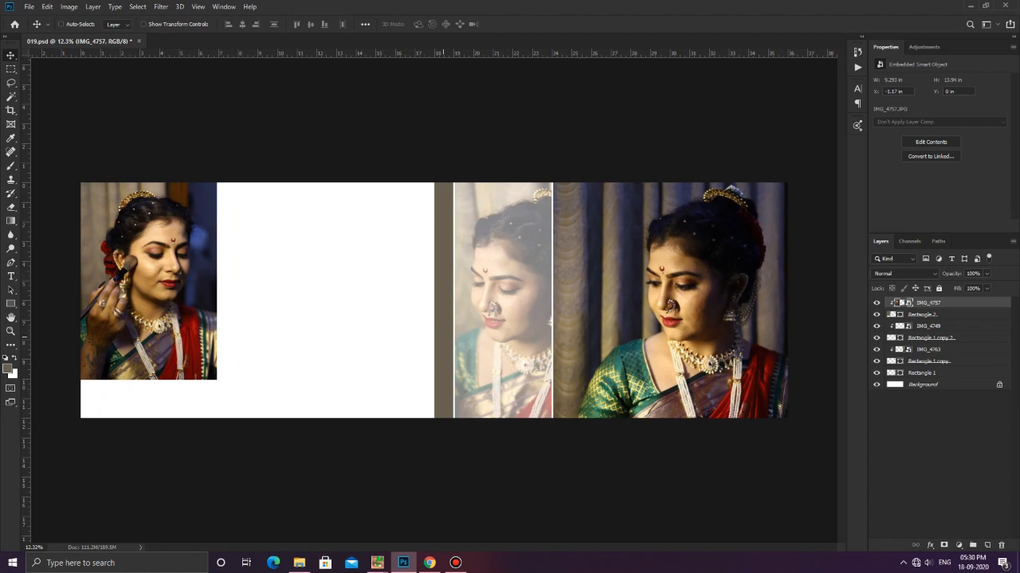
{"action": "left_click", "coordinate": [924, 373]}
{"action": "right_click", "coordinate": [956, 372]}
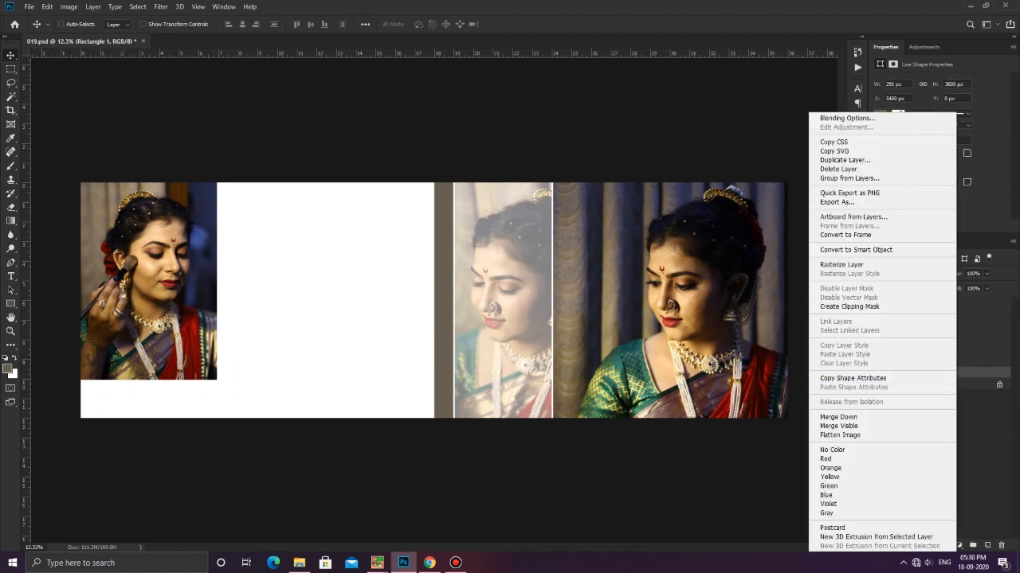
{"action": "left_click", "coordinate": [921, 169]}
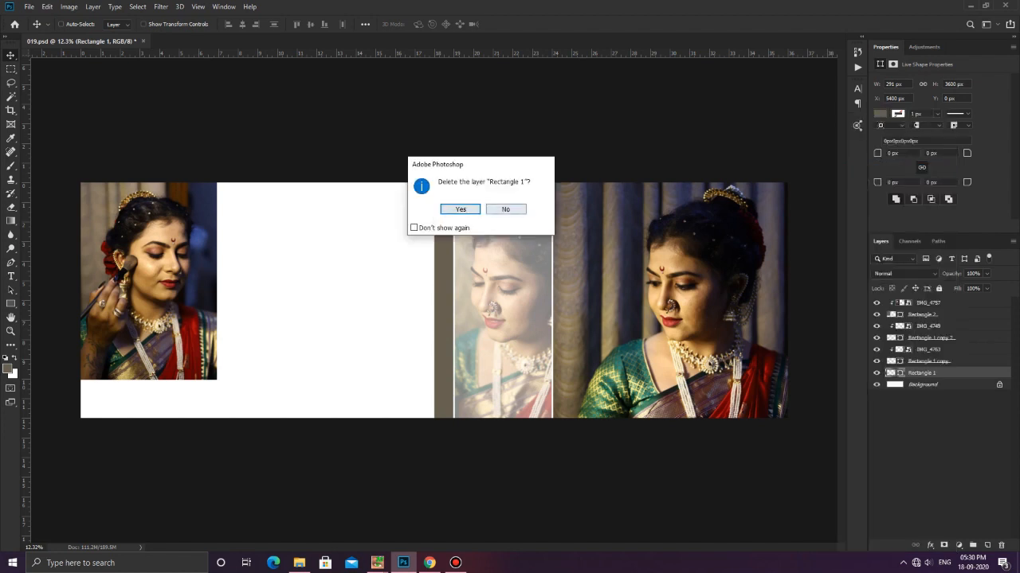
{"action": "key", "text": "Return"}
- Duplicate the narrow panel's layer, show the guides, and move the copy just right of the top-left photo, starting at about 2113 px
{"action": "left_click", "coordinate": [844, 159]}
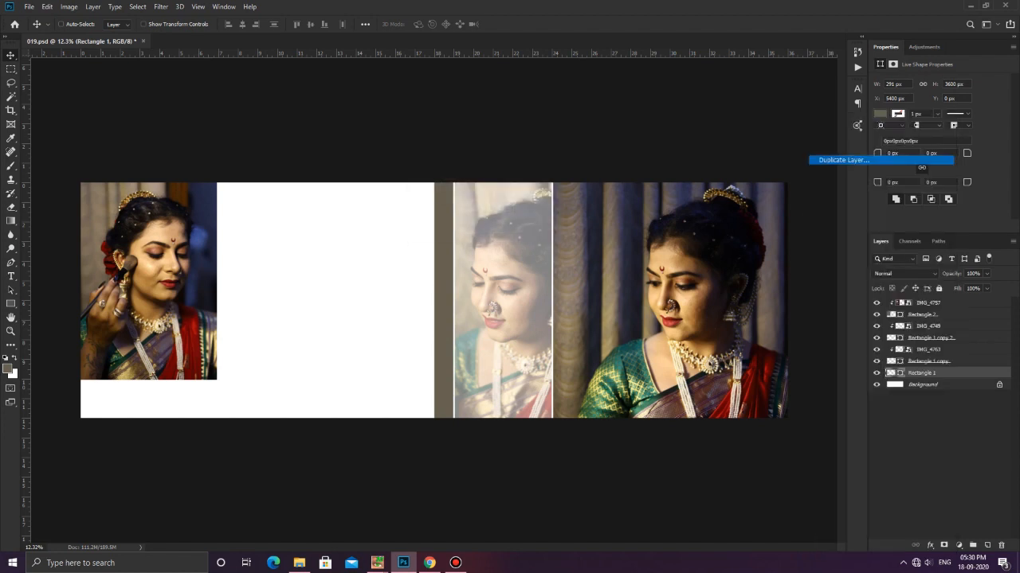
{"action": "key", "text": "Return"}
{"action": "key", "text": "ctrl+apostrophe"}
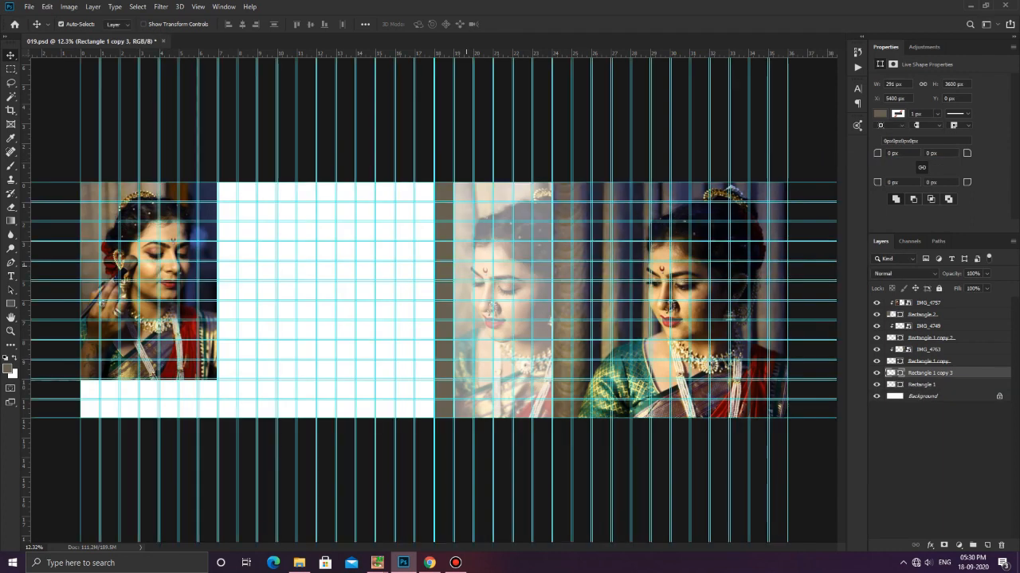
{"action": "left_click_drag", "start_coordinate": [454, 318], "coordinate": [239, 322]}
{"action": "scroll", "coordinate": [255, 310], "scroll_direction": "up", "scroll_amount": 2}
{"action": "scroll", "coordinate": [172, 315], "scroll_direction": "up", "scroll_amount": 2}
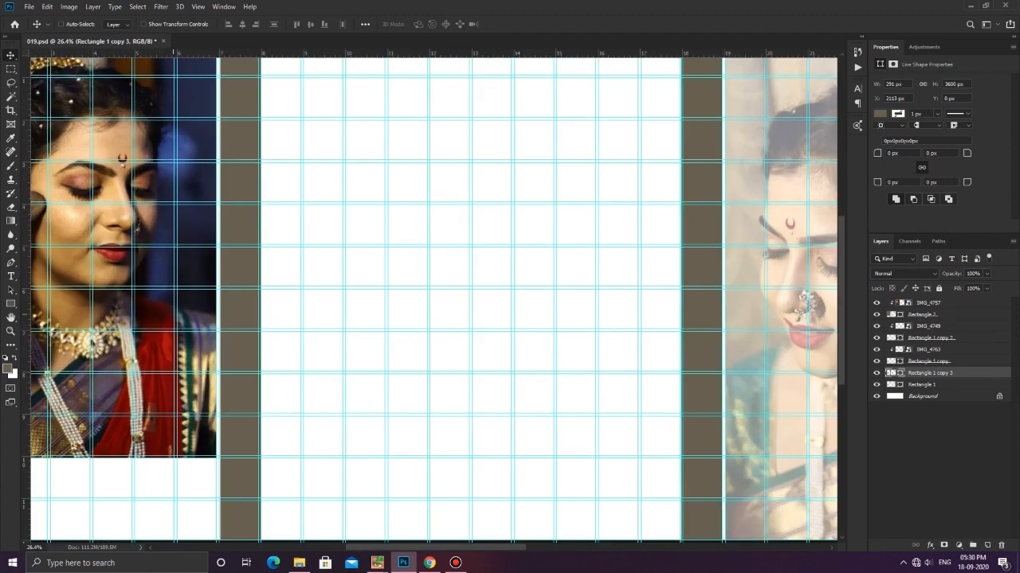
- Narrow the strip copy beside the top-left photo to about 113 px wide, starting at about 2187 px, and hide the guides
{"action": "scroll", "coordinate": [203, 305], "scroll_direction": "up", "scroll_amount": 1}
{"action": "scroll", "coordinate": [212, 314], "scroll_direction": "down", "scroll_amount": 1}
{"action": "key", "text": "ctrl+t"}
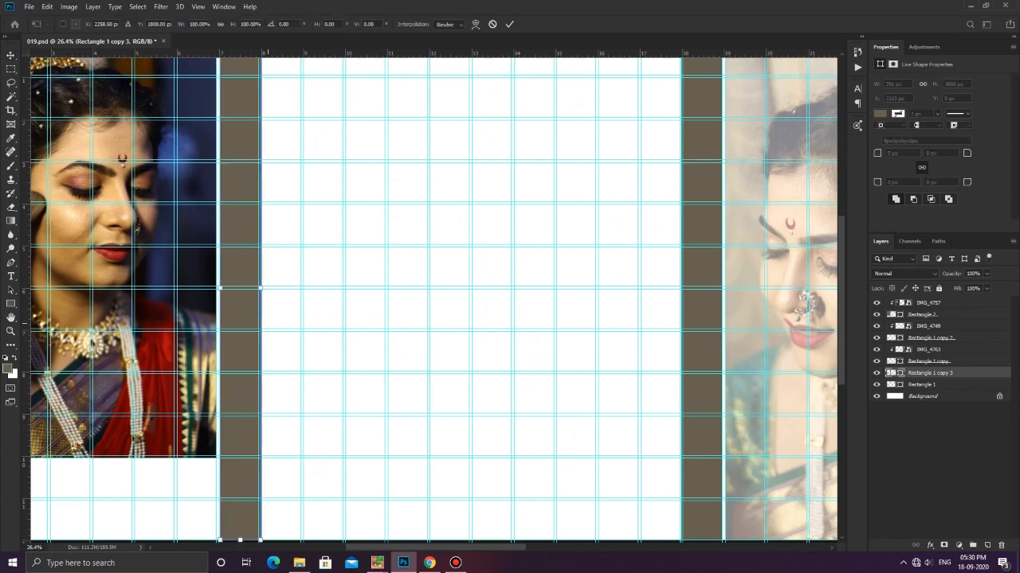
{"action": "mouse_move", "coordinate": [261, 288]}
{"action": "left_mouse_down"}
{"action": "mouse_move", "coordinate": [235, 287]}
{"action": "mouse_move", "coordinate": [250, 291]}
{"action": "left_mouse_up"}
{"action": "key", "text": "Return"}
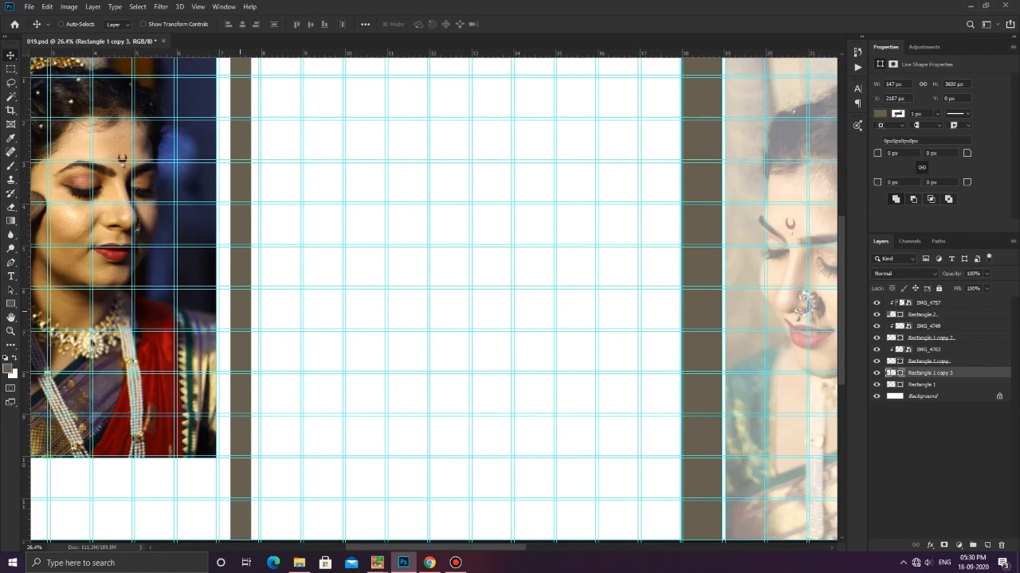
{"action": "key", "text": "ctrl+t"}
{"action": "left_click_drag", "start_coordinate": [251, 289], "coordinate": [247, 289]}
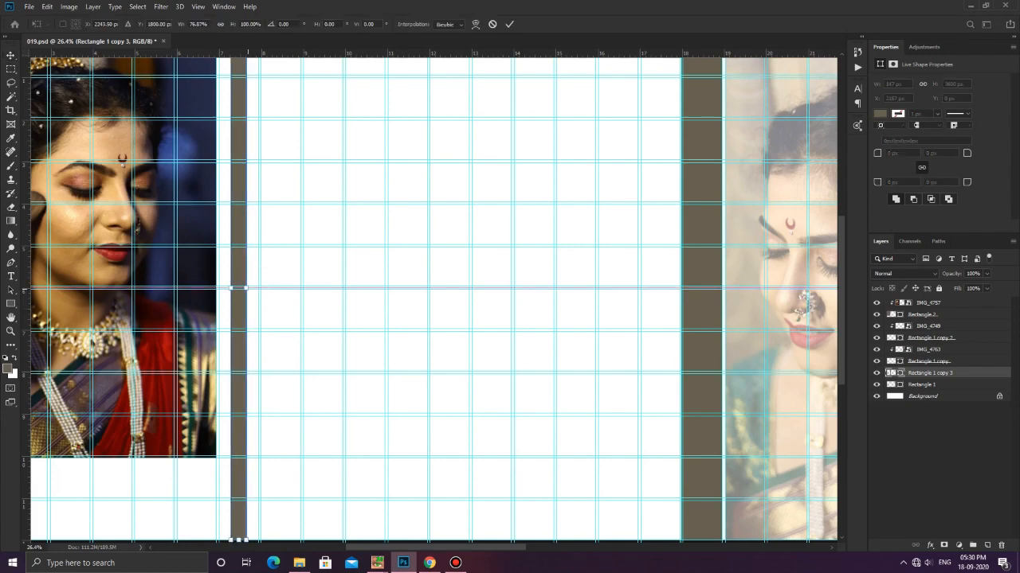
{"action": "key", "text": "Return"}
{"action": "scroll", "coordinate": [247, 289], "scroll_direction": "down", "scroll_amount": 5}
{"action": "scroll", "coordinate": [239, 420], "scroll_direction": "up", "scroll_amount": 9}
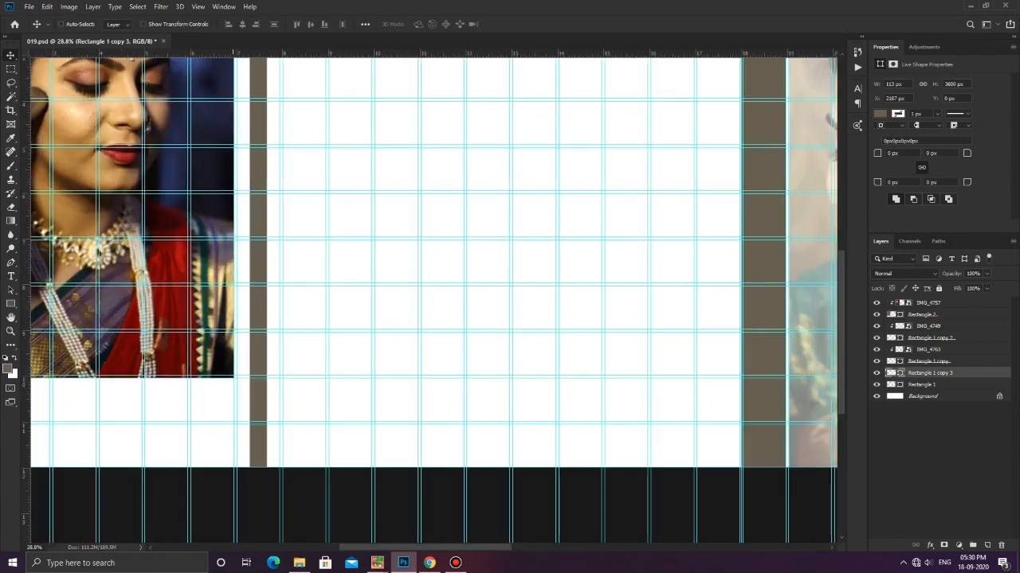
{"action": "key", "text": "ctrl+semicolon"}
{"action": "scroll", "coordinate": [304, 356], "scroll_direction": "down", "scroll_amount": 6}
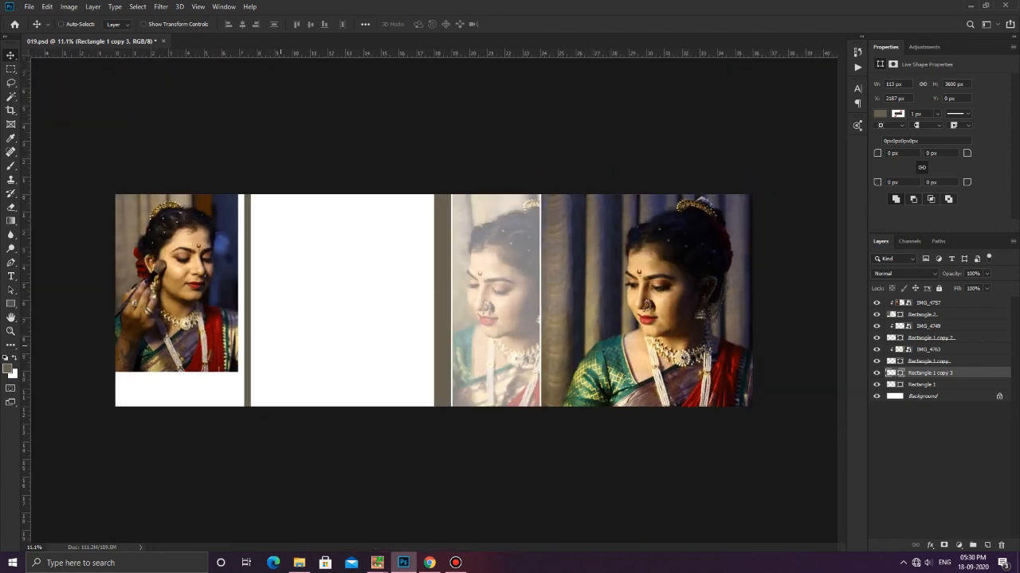
{"action": "scroll", "coordinate": [433, 300], "scroll_direction": "up", "scroll_amount": 2}
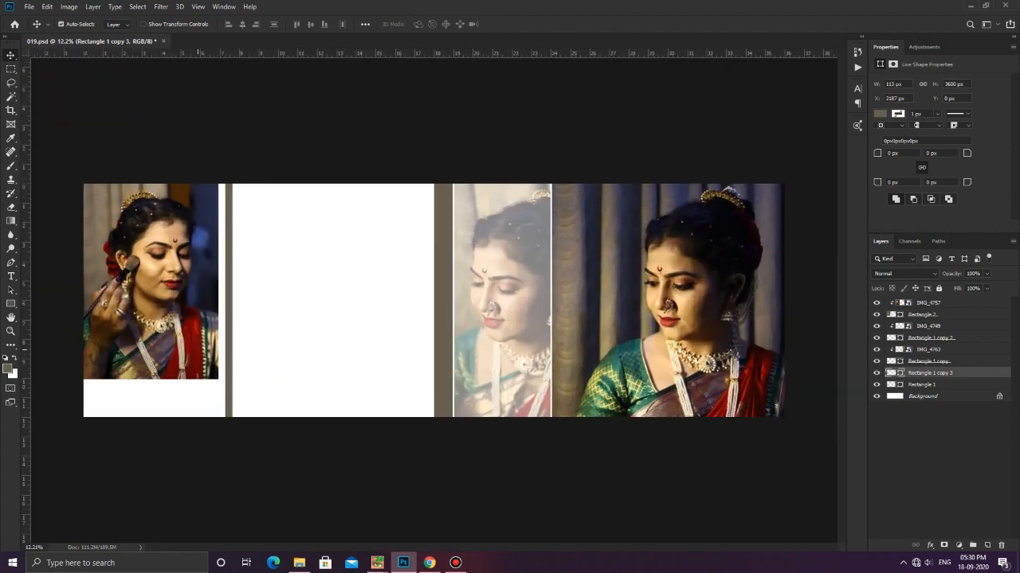
- Duplicate the thin strip's layer and move the copy into the white area, to about X 2705 px, Y 469 px, with guides shown
{"action": "key", "text": "ctrl+semicolon"}
{"action": "scroll", "coordinate": [437, 302], "scroll_direction": "up", "scroll_amount": 1}
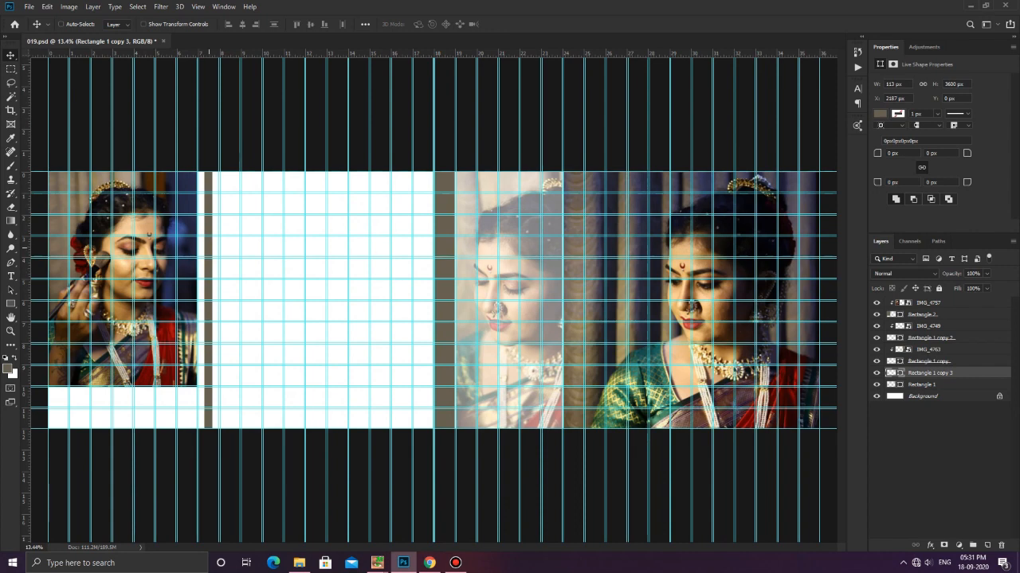
{"action": "right_click", "coordinate": [209, 250]}
{"action": "left_click", "coordinate": [248, 254]}
{"action": "key", "text": "ctrl"}
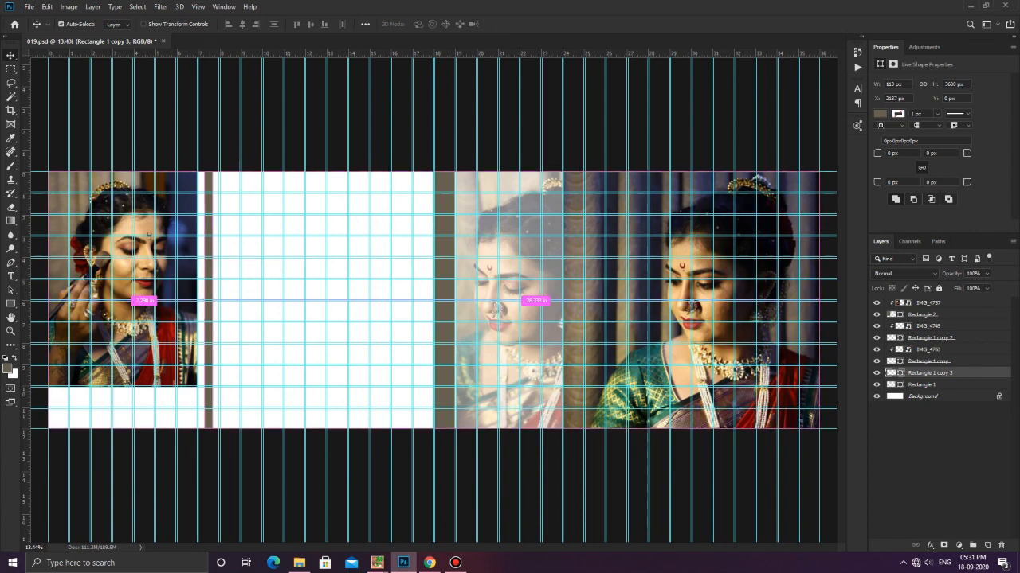
{"action": "right_click", "coordinate": [937, 373]}
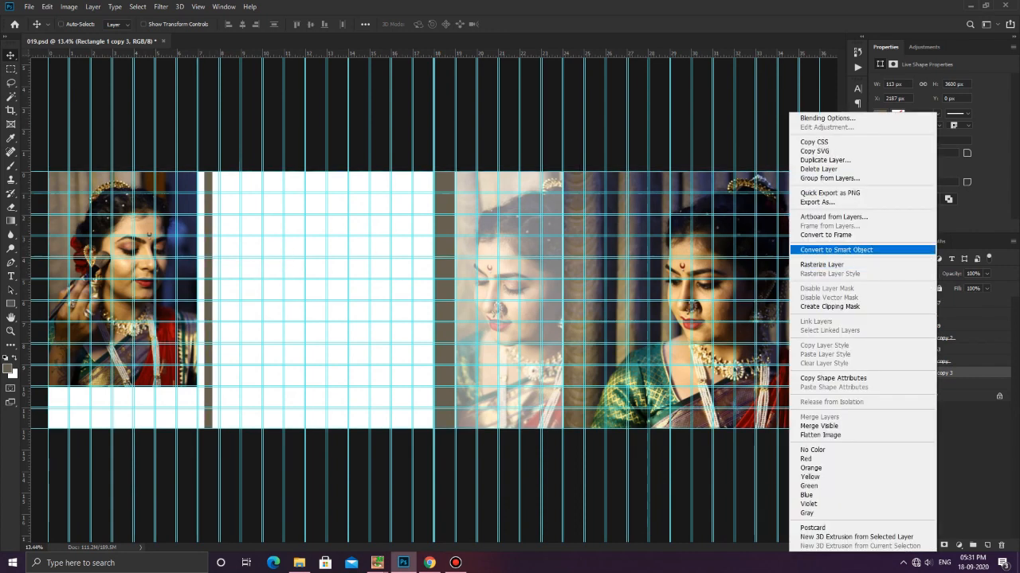
{"action": "left_click", "coordinate": [824, 161]}
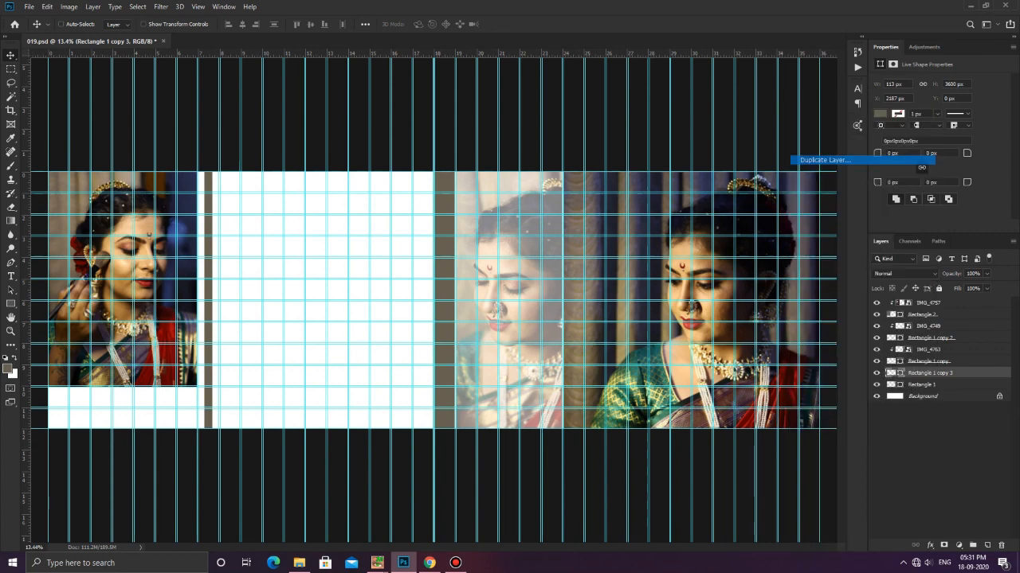
{"action": "left_click", "coordinate": [597, 157]}
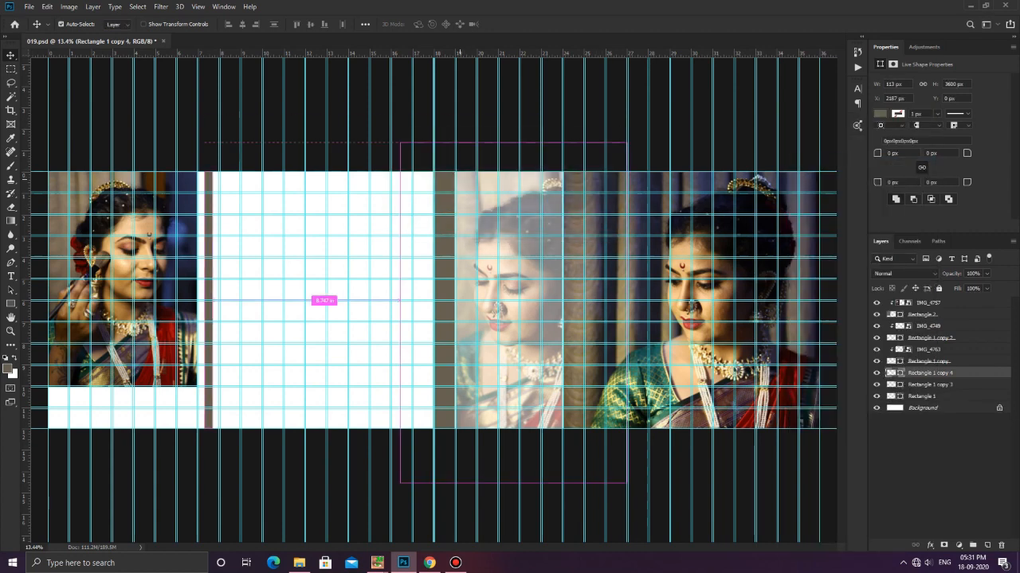
{"action": "key", "text": "ctrl+h"}
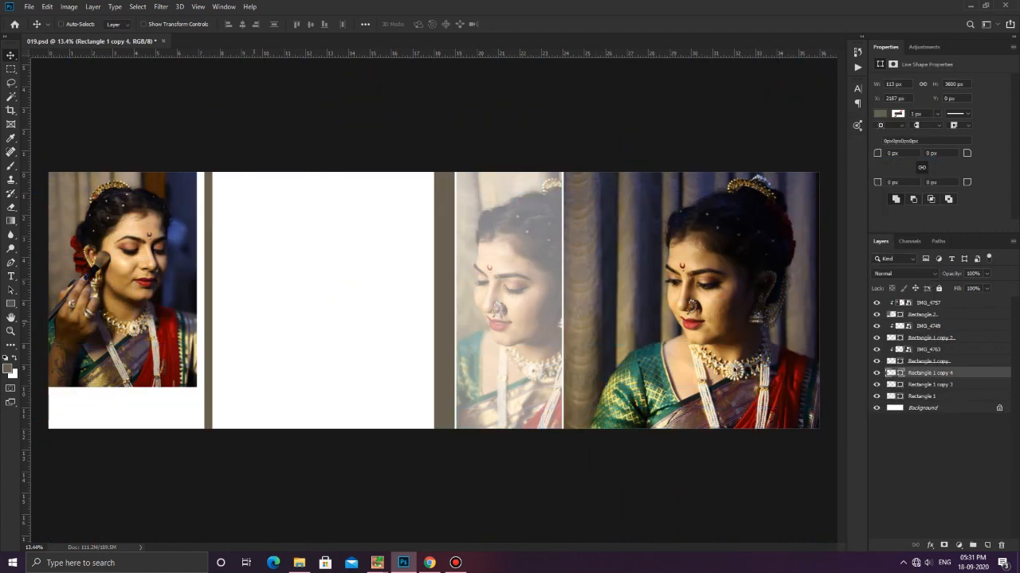
{"action": "left_click_drag", "start_coordinate": [209, 309], "coordinate": [250, 298]}
{"action": "key", "text": "ctrl+h"}
{"action": "scroll", "coordinate": [245, 309], "scroll_direction": "up", "scroll_amount": 3}
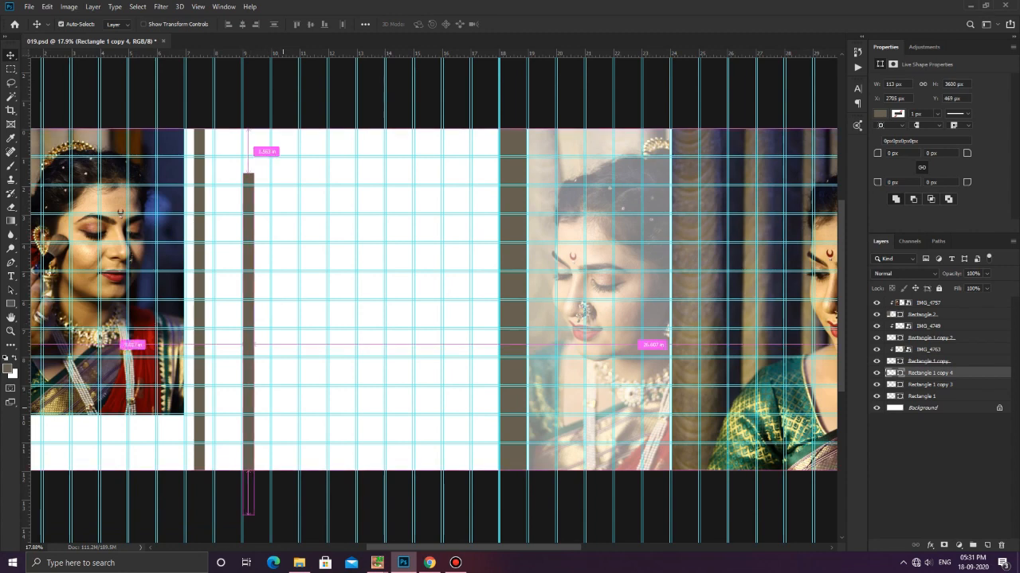
- Transform the strip copy into a large rectangle about 2384 x 2548 px in the white area, keeping its top-left corner in place
{"action": "key", "text": "ctrl+t"}
{"action": "left_click_drag", "start_coordinate": [247, 514], "coordinate": [247, 414]}
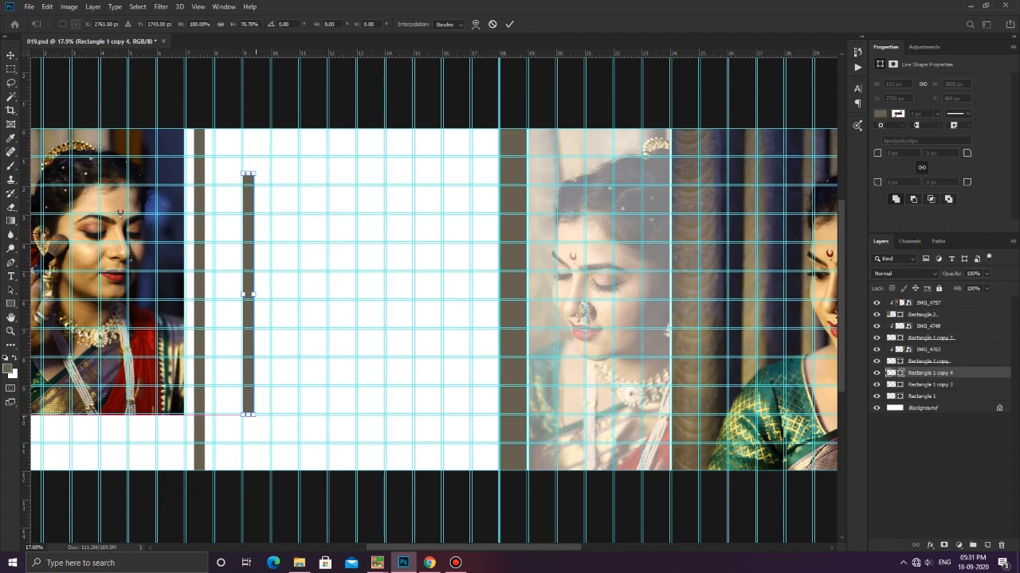
{"action": "left_click_drag", "start_coordinate": [253, 294], "coordinate": [470, 294]}
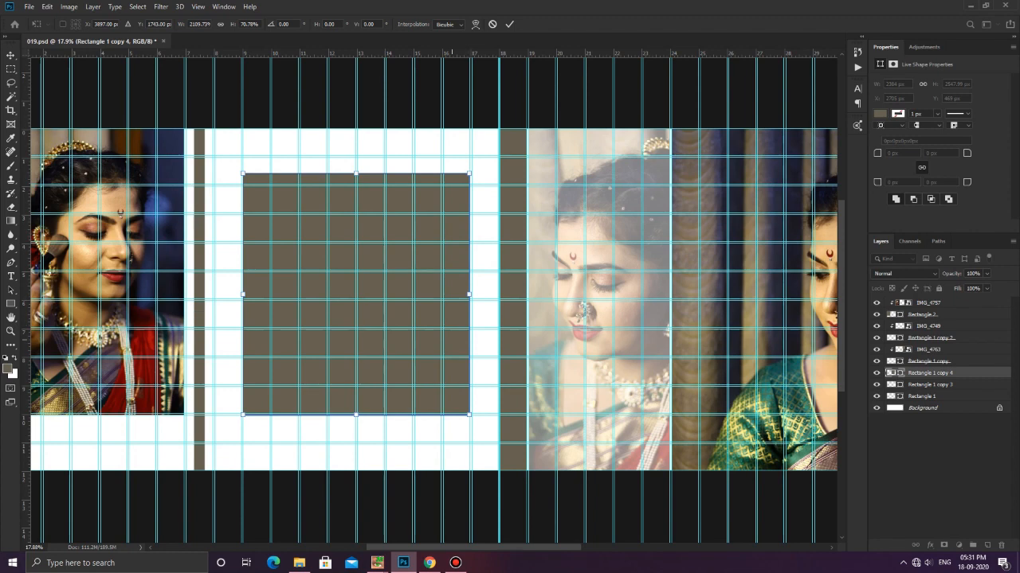
{"action": "key", "text": "Return"}
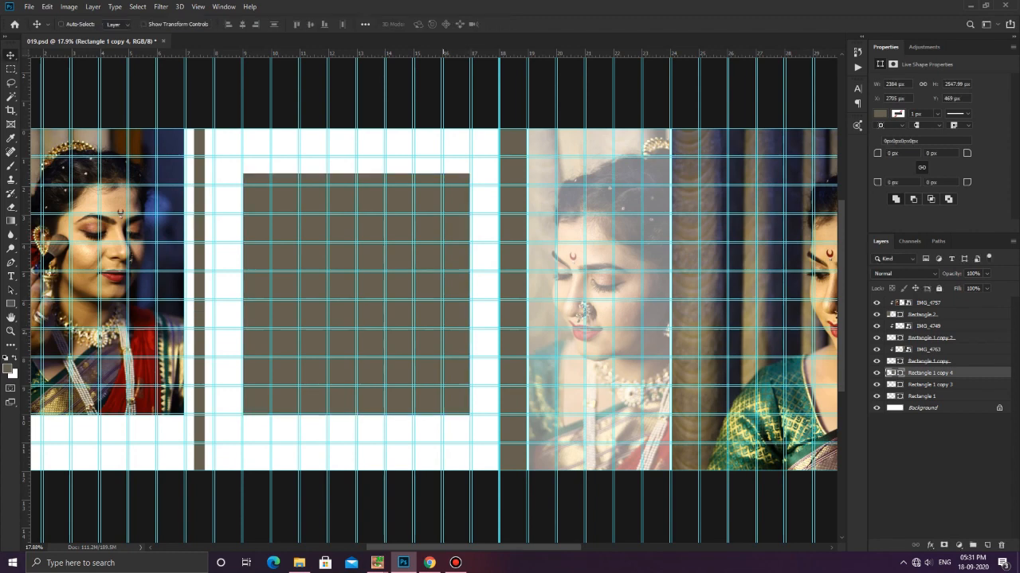
- Select the white area between the two narrow strips and centre the large rectangle in it horizontally and vertically
{"action": "key", "text": "m"}
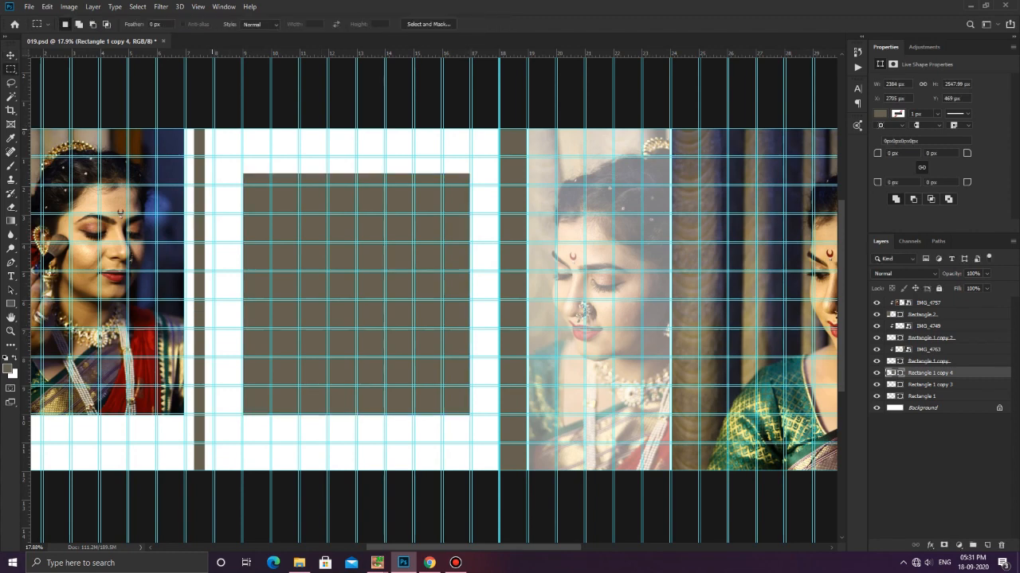
{"action": "left_click_drag", "start_coordinate": [211, 129], "coordinate": [499, 470]}
{"action": "key", "text": "v"}
{"action": "key", "text": "shift+Left"}
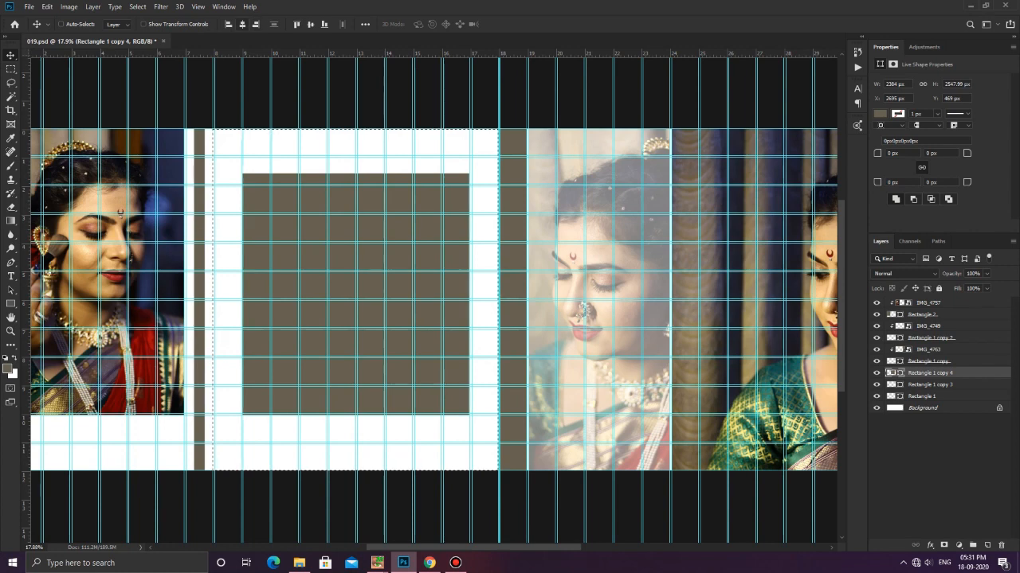
{"action": "key", "text": "shift+Down"}
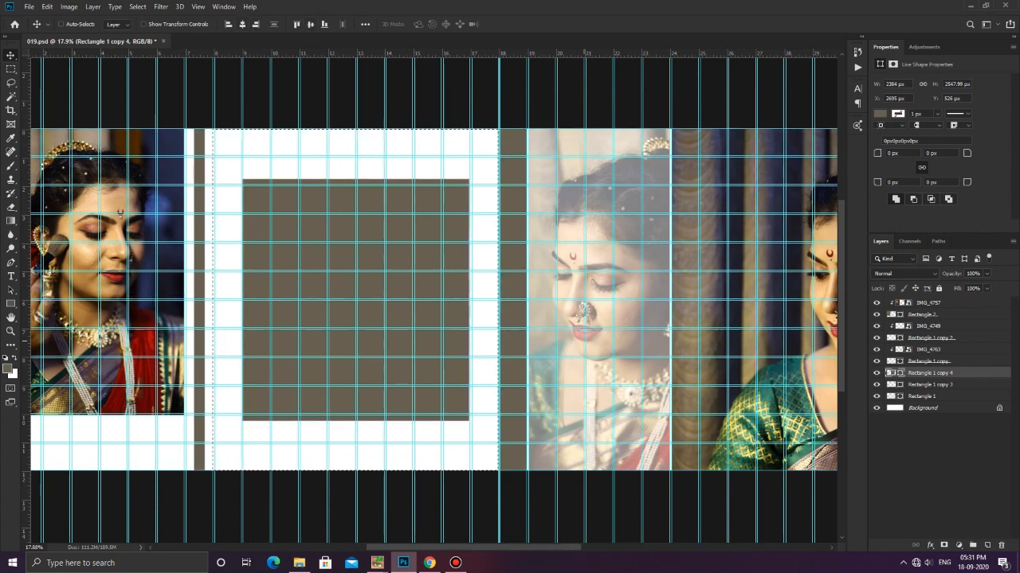
{"action": "scroll", "coordinate": [444, 275], "scroll_direction": "up", "scroll_amount": 2}
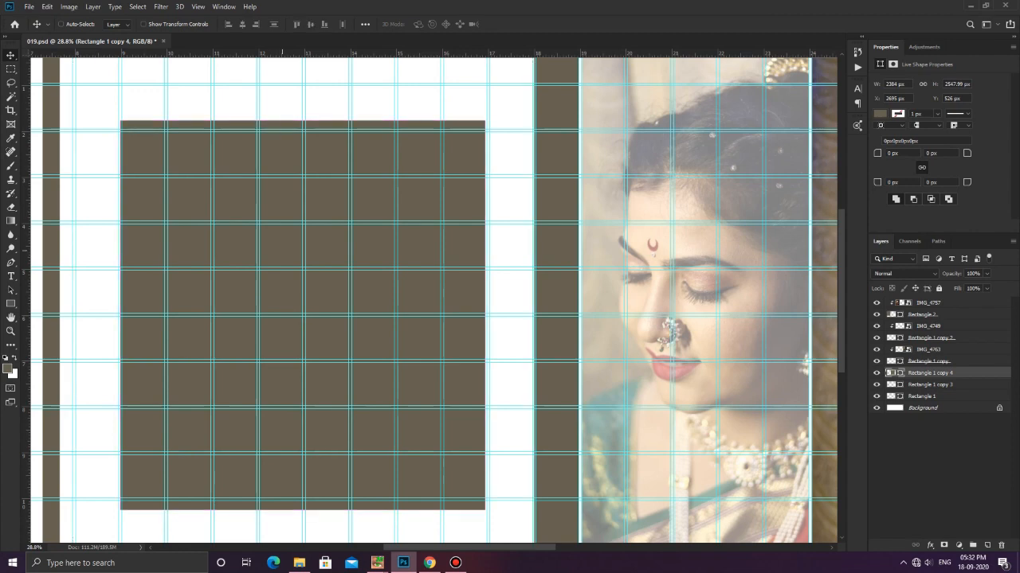
- Resize the centred rectangle to a square of about 2394 x 2394 px using the guides, and hide the guides
{"action": "key", "text": "ctrl+t"}
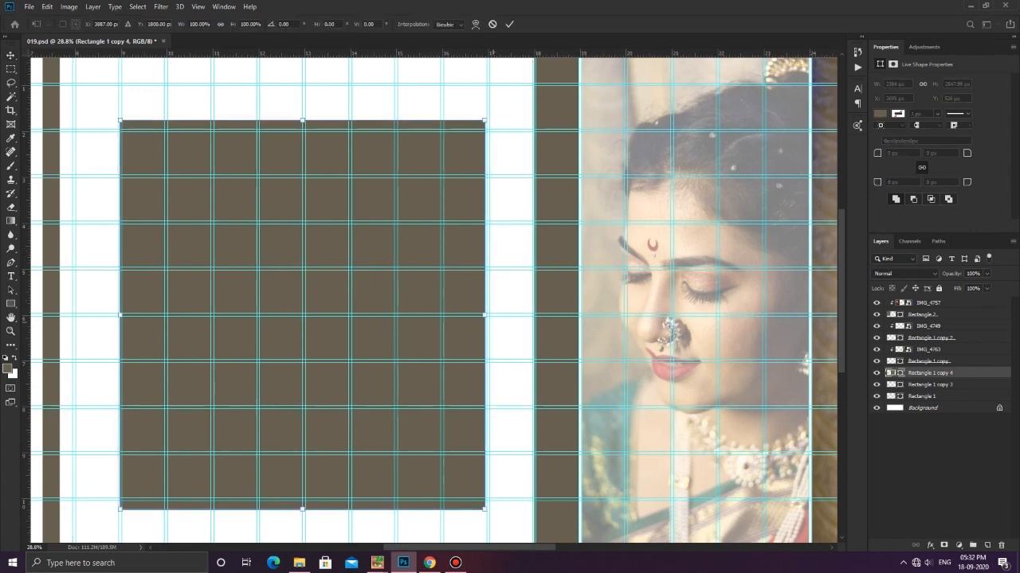
{"action": "left_click_drag", "start_coordinate": [485, 315], "coordinate": [488, 315]}
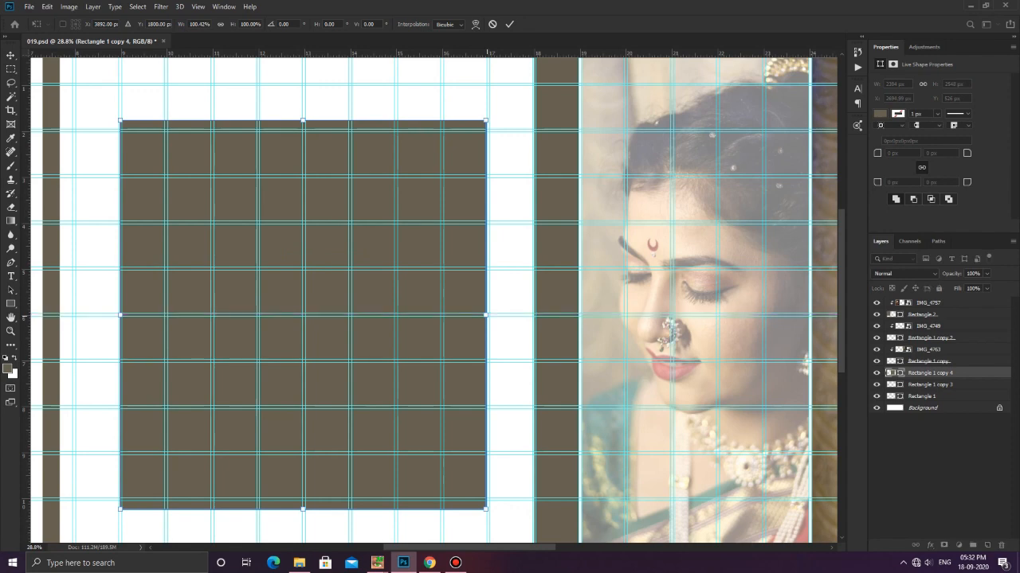
{"action": "left_click_drag", "start_coordinate": [303, 508], "coordinate": [302, 498]}
{"action": "left_click_drag", "start_coordinate": [303, 120], "coordinate": [303, 132]}
{"action": "key", "text": "Return"}
{"action": "scroll", "coordinate": [296, 285], "scroll_direction": "down", "scroll_amount": 9}
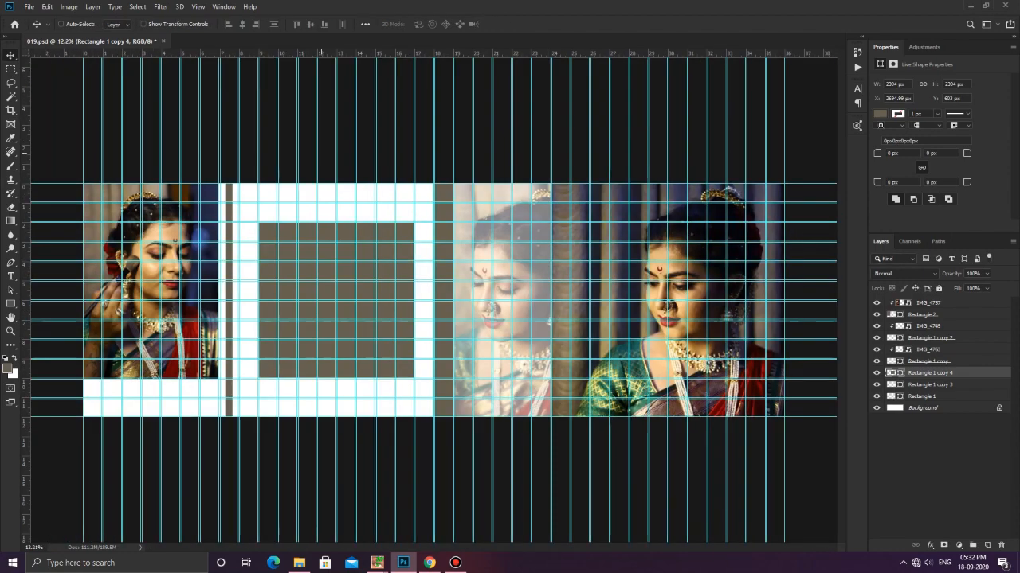
{"action": "key", "text": "ctrl+semicolon"}
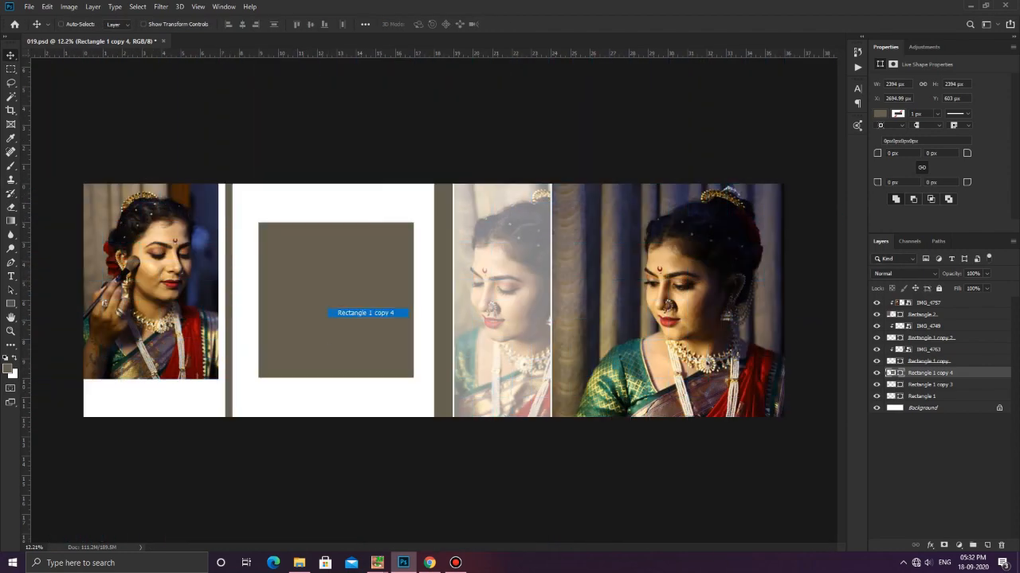
- Place photo IMG_4755 above the square, clip it to that shape and move it over the square
{"action": "left_click", "coordinate": [298, 563]}
{"action": "left_click_drag", "start_coordinate": [781, 168], "coordinate": [434, 300]}
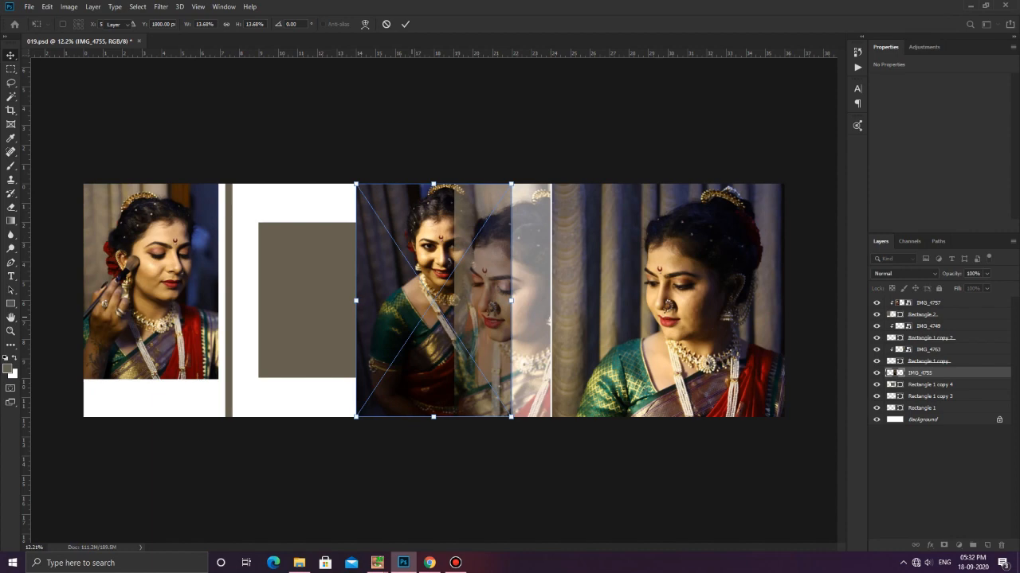
{"action": "key", "text": "Return"}
{"action": "key", "text": "ctrl+alt+g"}
{"action": "left_click_drag", "start_coordinate": [396, 318], "coordinate": [304, 333]}
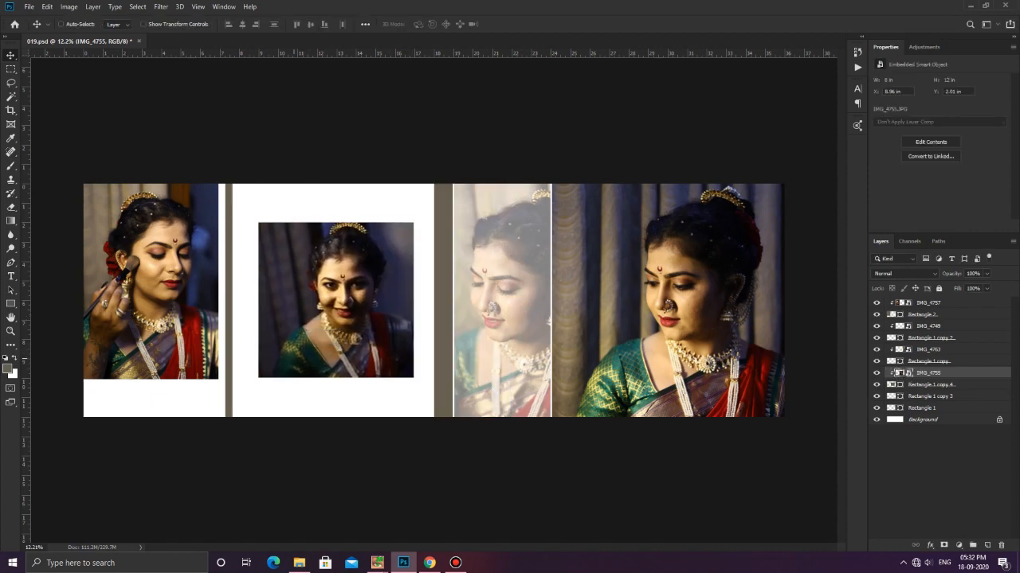
- Enlarge IMG_4755 to about 8.2 x 12.3 in and reposition it so the bride's head and shoulders fill the square
{"action": "key", "text": "ctrl+t"}
{"action": "left_click_drag", "start_coordinate": [415, 222], "coordinate": [454, 164]}
{"action": "mouse_move", "coordinate": [356, 330]}
{"action": "left_mouse_down"}
{"action": "mouse_move", "coordinate": [338, 369]}
{"action": "mouse_move", "coordinate": [341, 329]}
{"action": "left_mouse_up"}
{"action": "left_click_drag", "start_coordinate": [239, 479], "coordinate": [258, 451]}
{"action": "left_click_drag", "start_coordinate": [432, 191], "coordinate": [417, 213]}
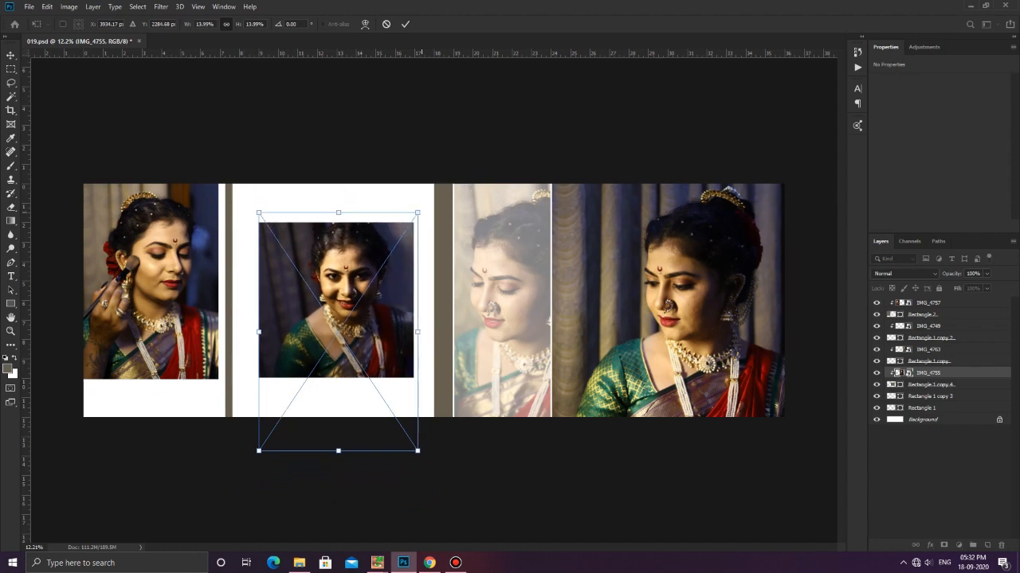
{"action": "left_click_drag", "start_coordinate": [394, 266], "coordinate": [389, 278]}
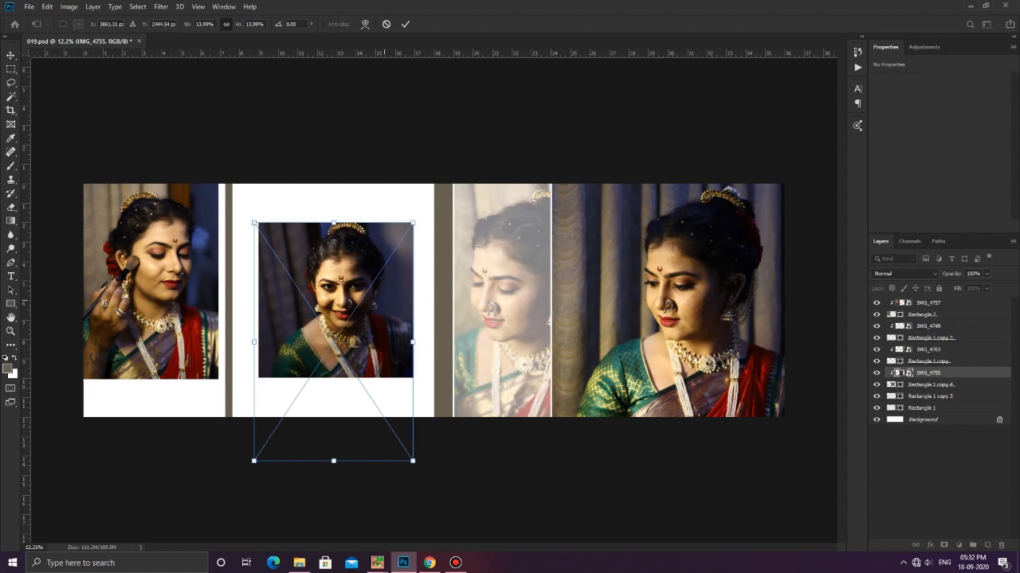
{"action": "key", "text": "Return"}
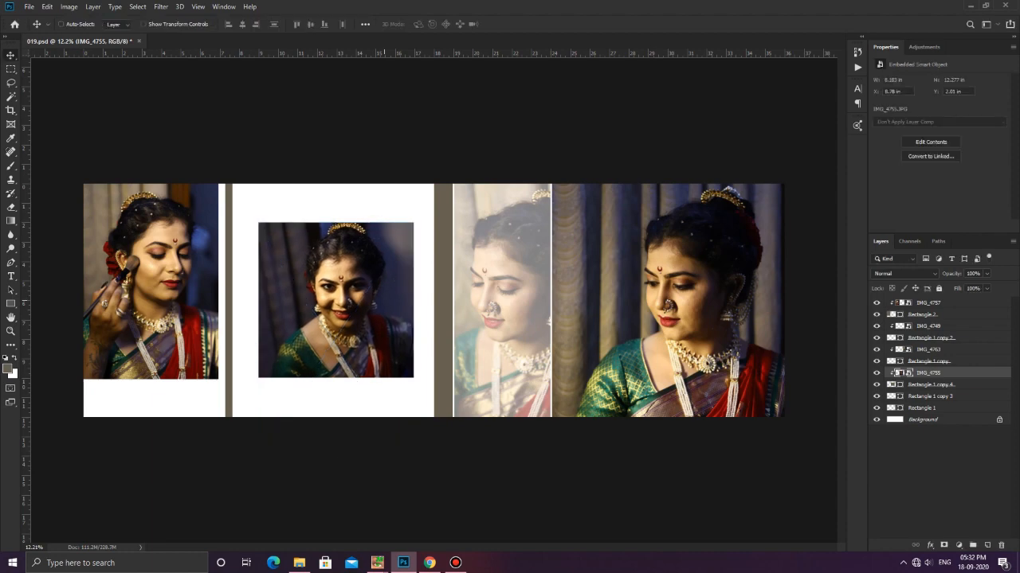
- Duplicate the square's layer beneath IMG_4755 and clip the photo to the new copy
{"action": "scroll", "coordinate": [433, 301], "scroll_direction": "up", "scroll_amount": 1}
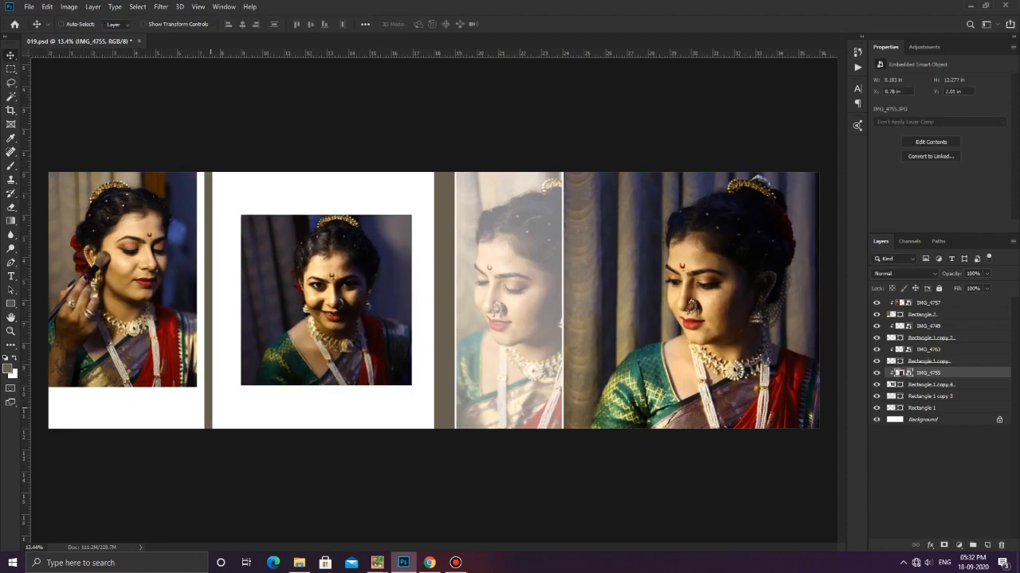
{"action": "scroll", "coordinate": [383, 355], "scroll_direction": "up", "scroll_amount": 1}
{"action": "right_click", "coordinate": [379, 351]}
{"action": "left_click", "coordinate": [402, 362]}
{"action": "right_click", "coordinate": [947, 385]}
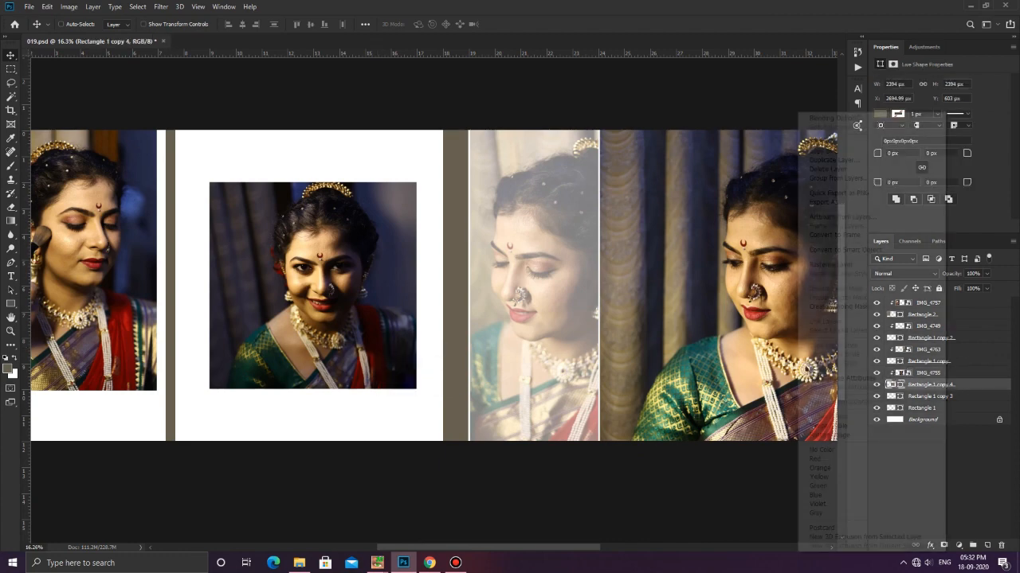
{"action": "left_click", "coordinate": [833, 159]}
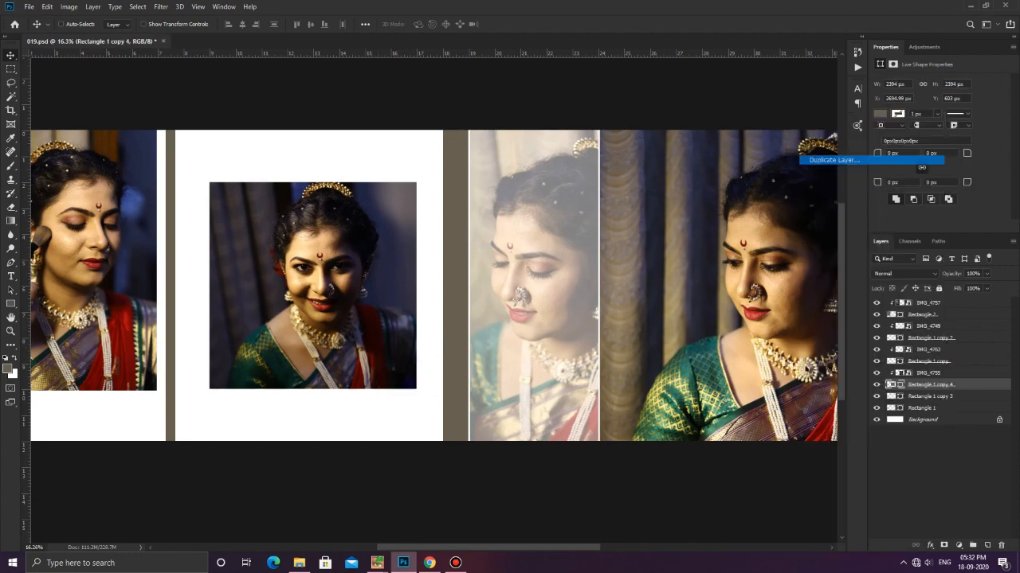
{"action": "key", "text": "Return"}
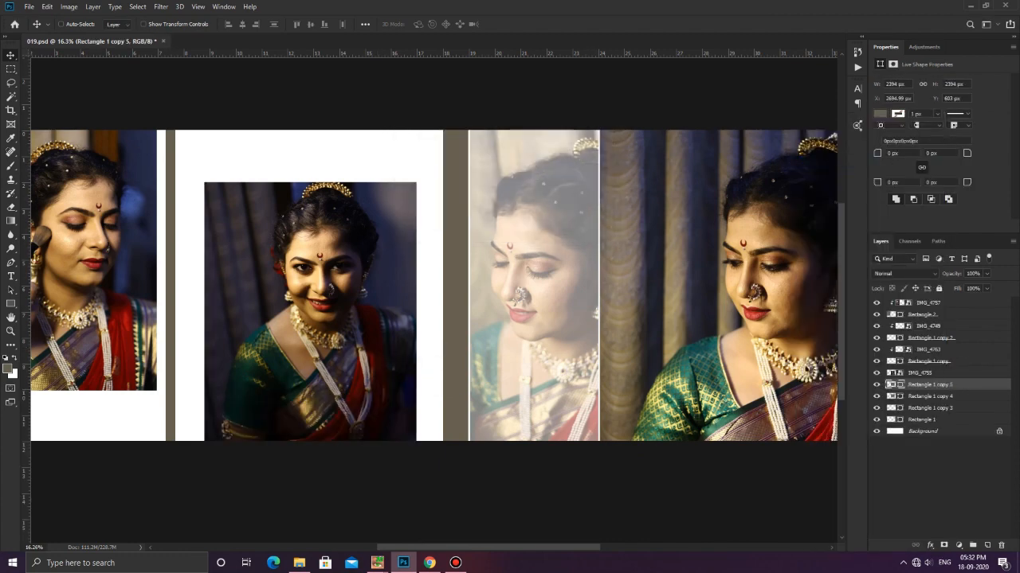
{"action": "right_click", "coordinate": [924, 373]}
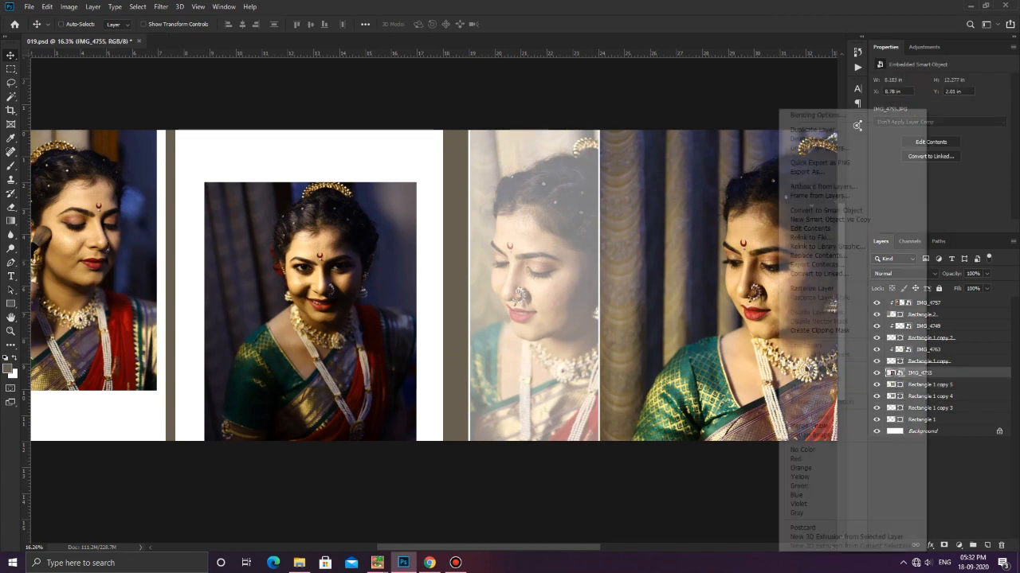
{"action": "left_click", "coordinate": [844, 330]}
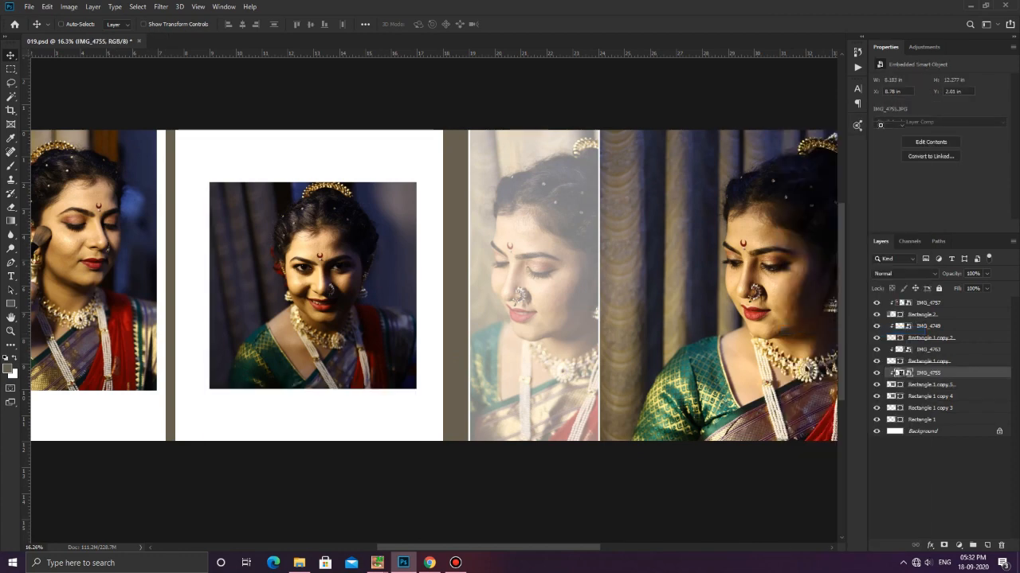
- Offset the square's lower copy down and to the right behind the photo and resize it to about 2007 x 1626 px
{"action": "left_click", "coordinate": [933, 396]}
{"action": "left_click_drag", "start_coordinate": [369, 347], "coordinate": [401, 389]}
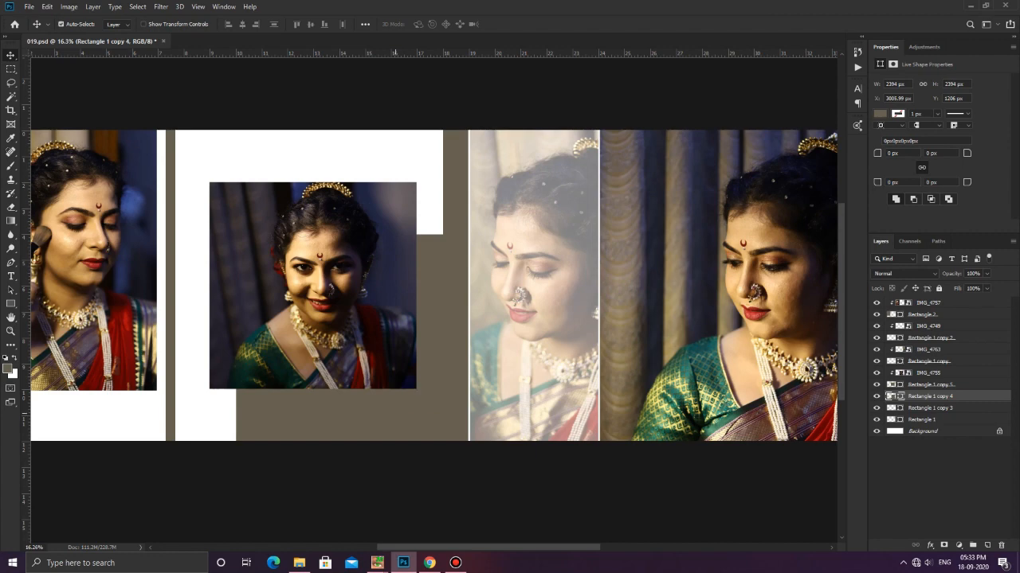
{"action": "key", "text": "ctrl+t"}
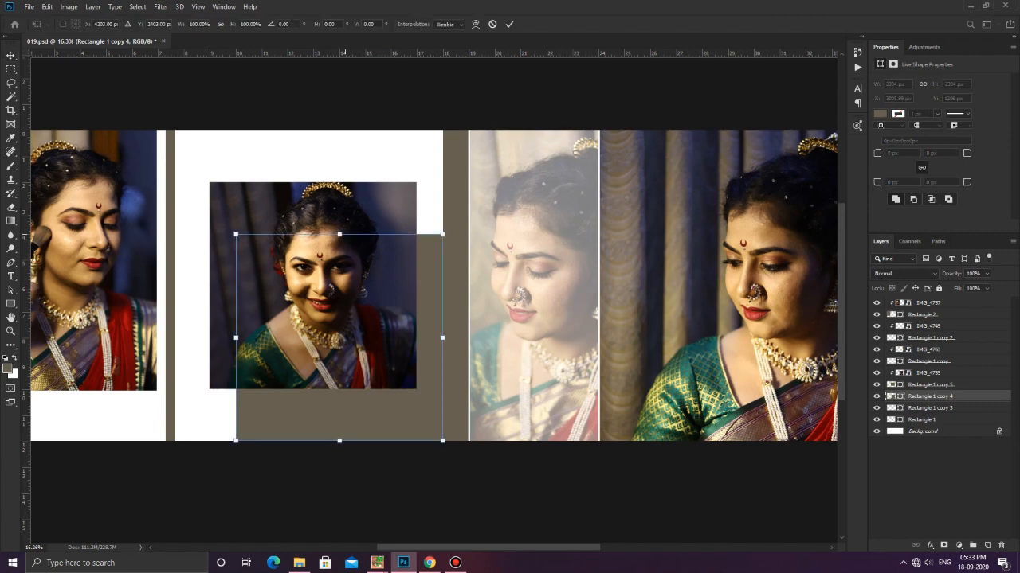
{"action": "left_click_drag", "start_coordinate": [339, 234], "coordinate": [339, 300]}
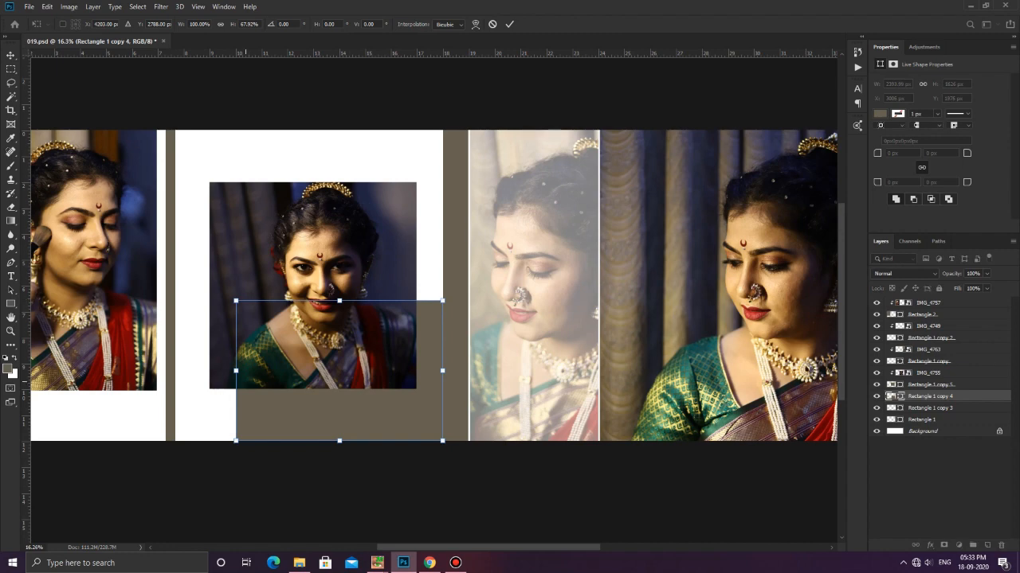
{"action": "left_click_drag", "start_coordinate": [236, 371], "coordinate": [269, 371]}
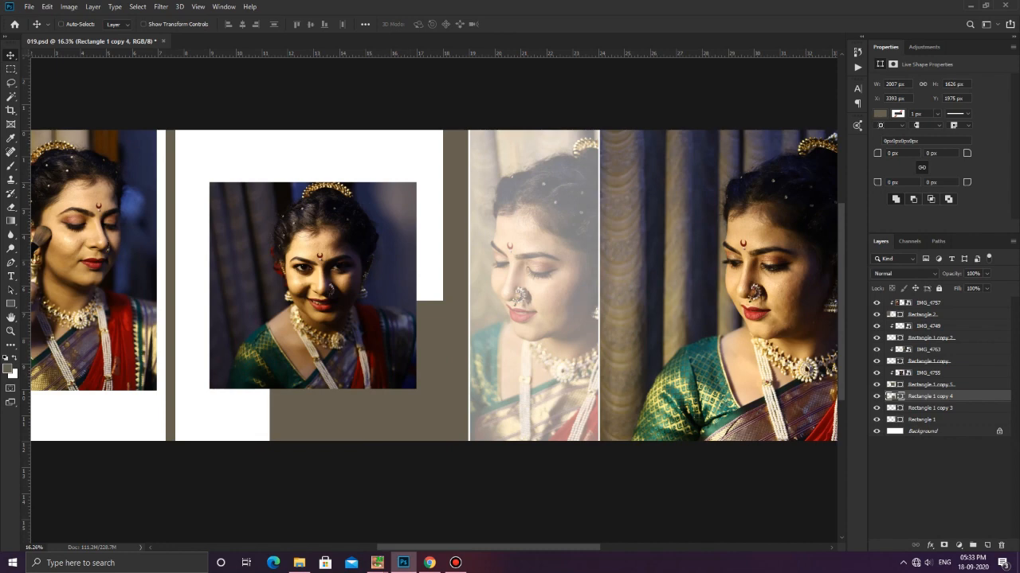
- Add a white inside stroke of about 43 px to the square that holds photo IMG_4755
{"action": "right_click", "coordinate": [364, 294]}
{"action": "left_click", "coordinate": [394, 309]}
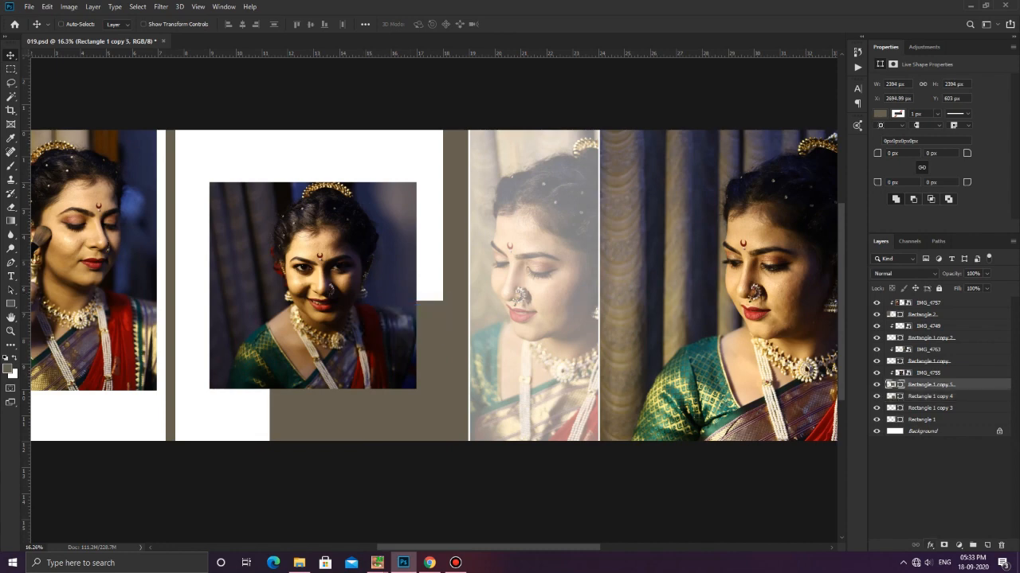
{"action": "left_click", "coordinate": [930, 545]}
{"action": "left_click", "coordinate": [952, 467]}
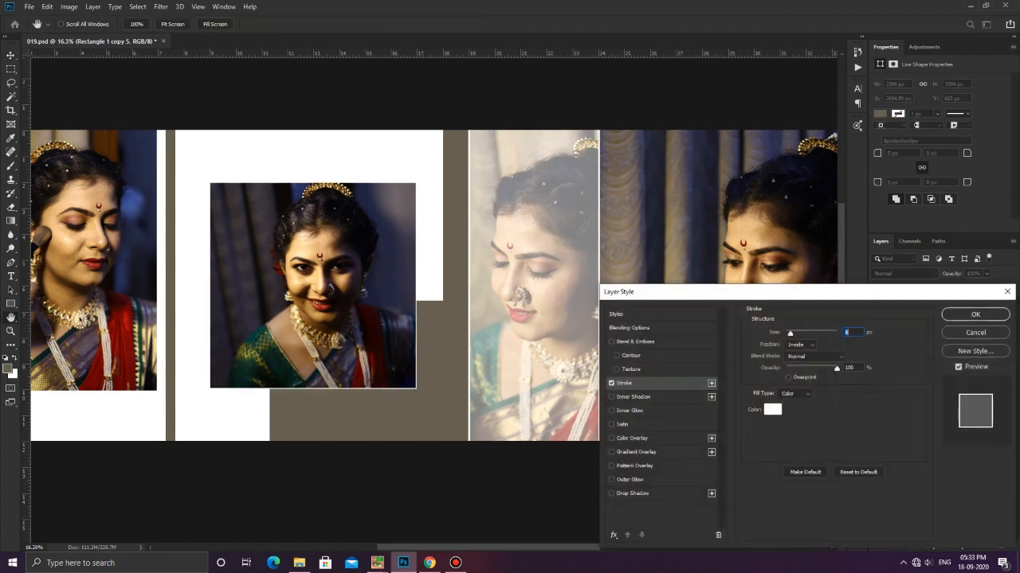
{"action": "left_click", "coordinate": [799, 345]}
{"action": "left_click", "coordinate": [796, 362]}
{"action": "left_click_drag", "start_coordinate": [790, 334], "coordinate": [795, 334]}
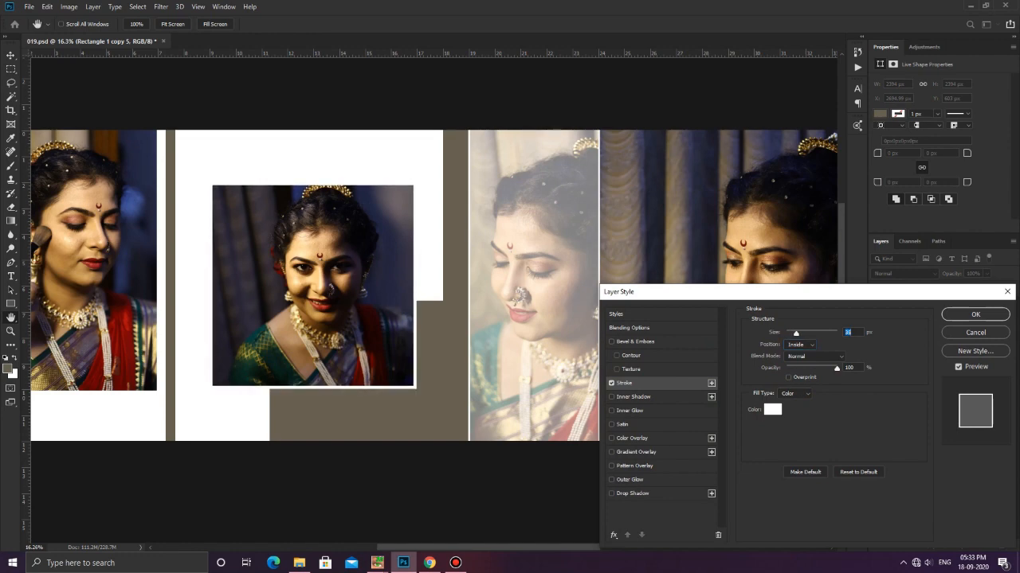
{"action": "left_click_drag", "start_coordinate": [796, 333], "coordinate": [797, 334]}
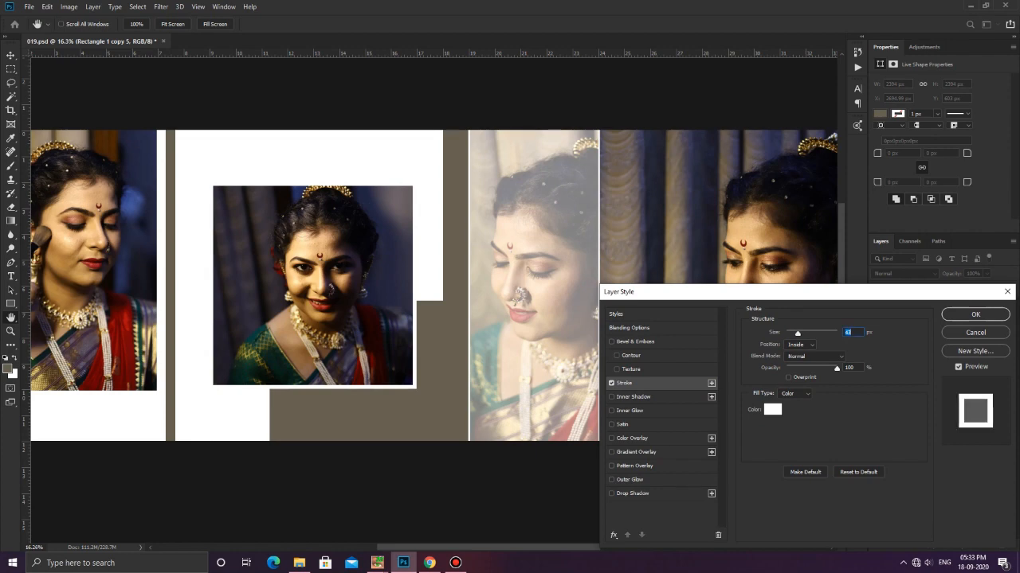
{"action": "left_click", "coordinate": [975, 315]}
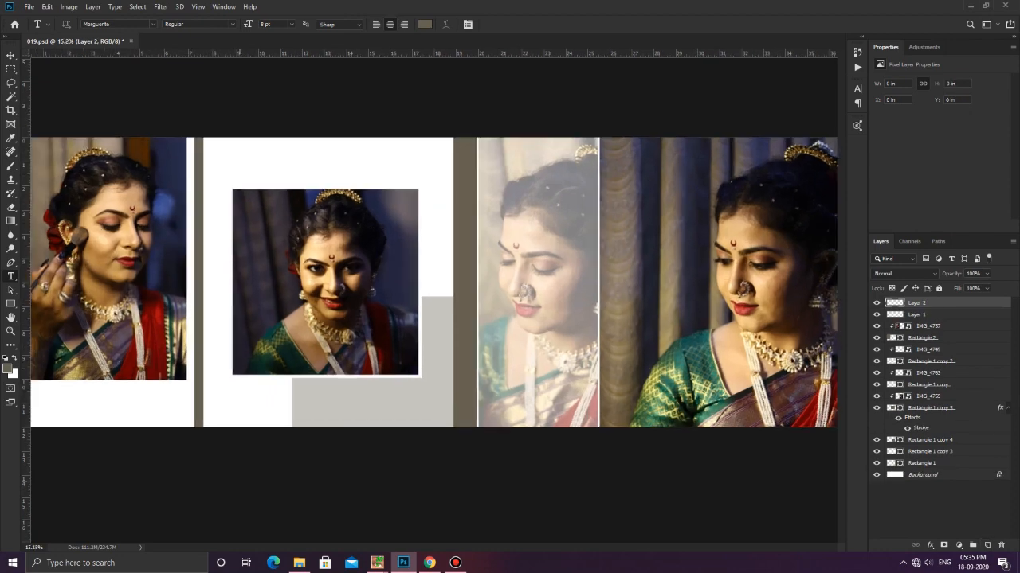
- Delete the empty layer Layer 1
{"action": "key", "text": "ctrl+plus"}
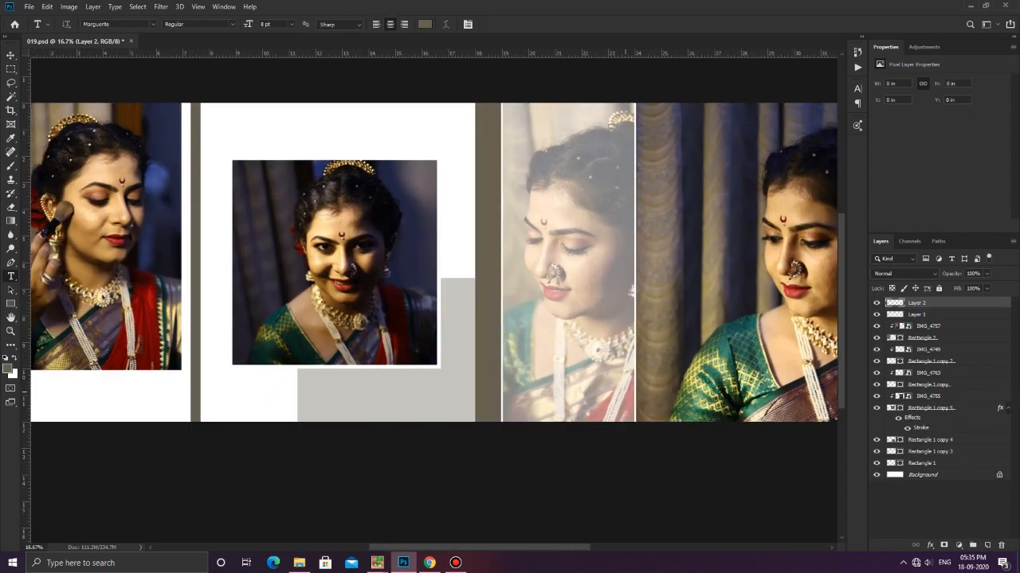
{"action": "left_click", "coordinate": [917, 315]}
{"action": "key", "text": "Delete"}
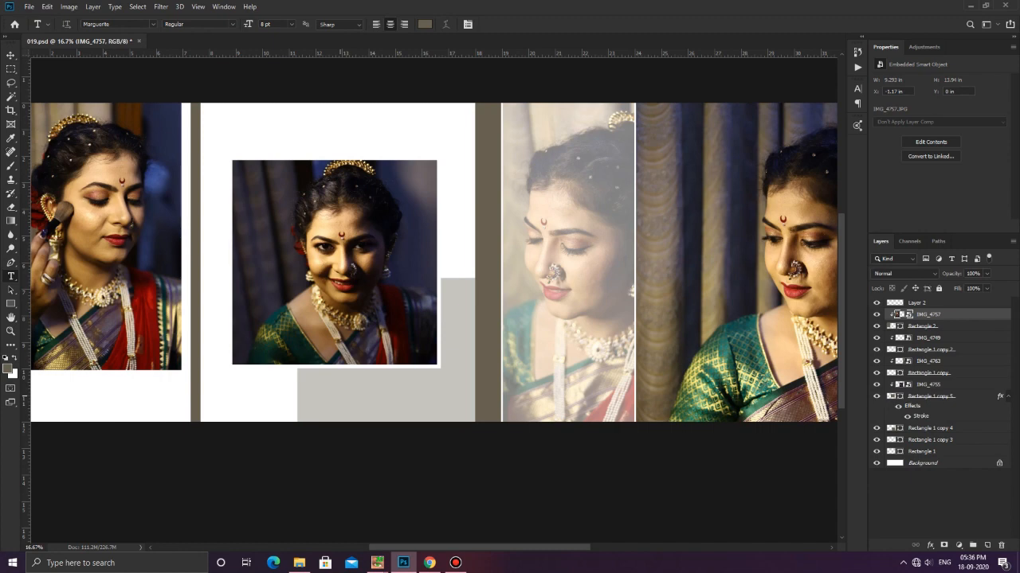
- Add the text "Wedding Day" in 8 pt Marguerite on the grey rectangle below the centred photo
{"action": "left_click", "coordinate": [333, 396]}
{"action": "scroll", "coordinate": [279, 404], "scroll_direction": "up", "scroll_amount": 10}
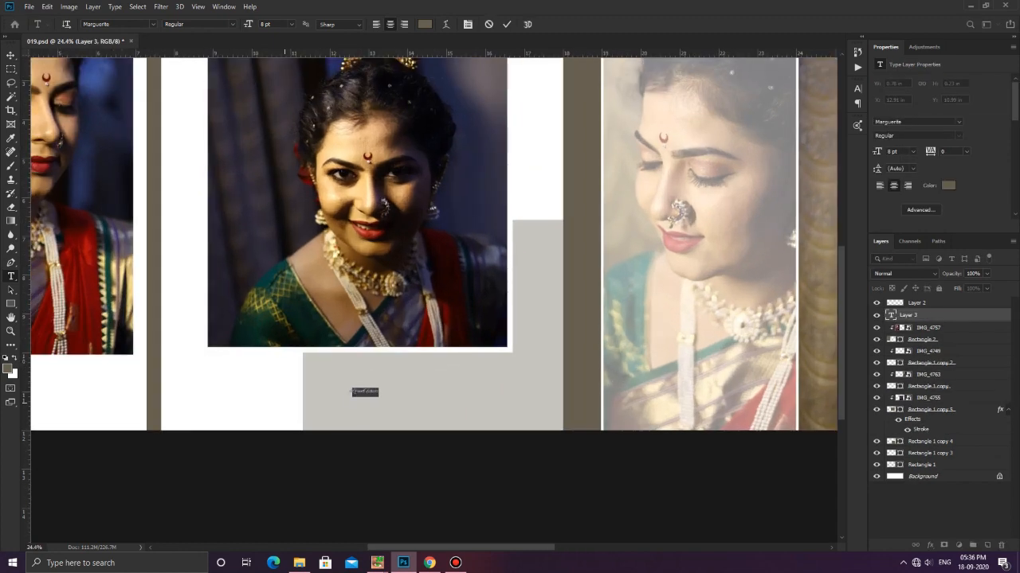
{"action": "type", "text": "W"}
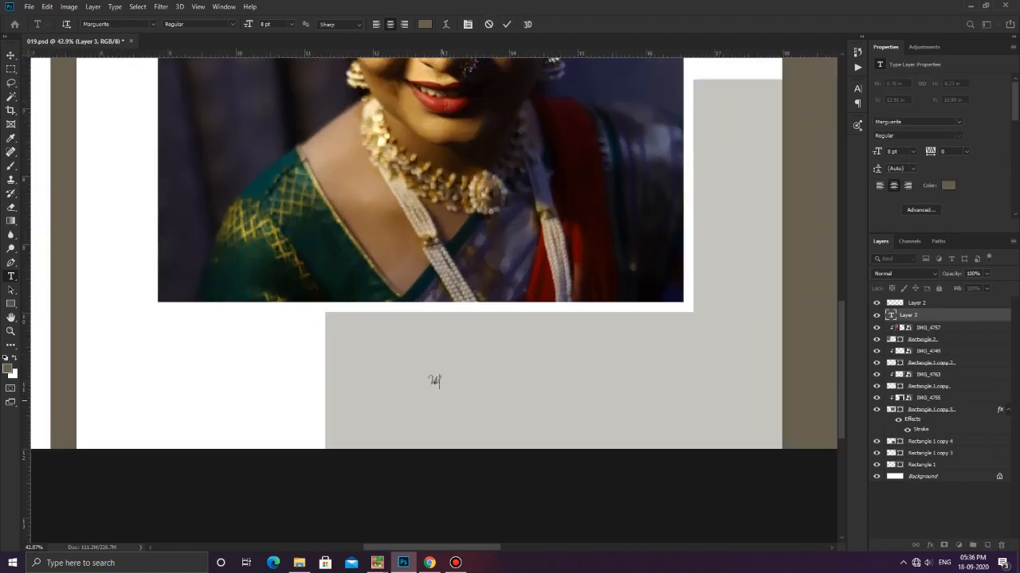
{"action": "type", "text": "edding Day"}
{"action": "key", "text": "ctrl+Return"}
{"action": "scroll", "coordinate": [456, 410], "scroll_direction": "down", "scroll_amount": 6}
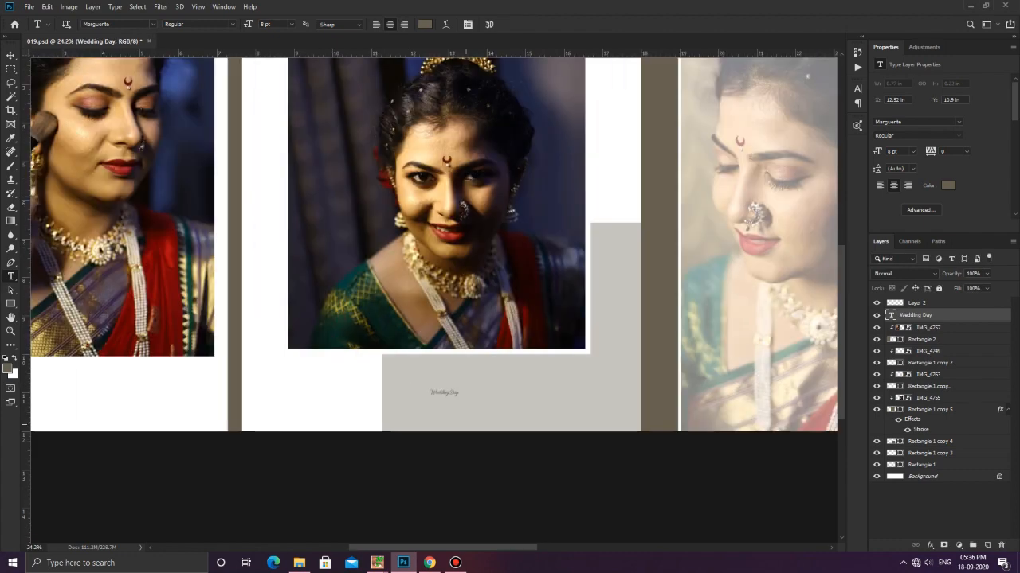
- Enlarge the "Wedding Day" text to about 30 pt and widen the space between its two words
{"action": "key", "text": "ctrl+t"}
{"action": "left_click_drag", "start_coordinate": [461, 389], "coordinate": [541, 366]}
{"action": "key", "text": "t"}
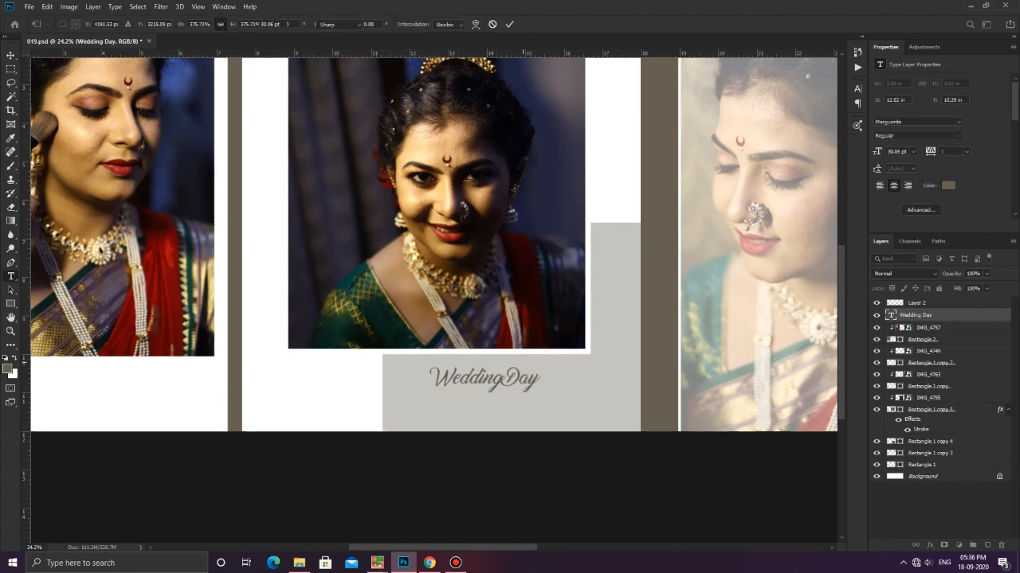
{"action": "left_click", "coordinate": [509, 386]}
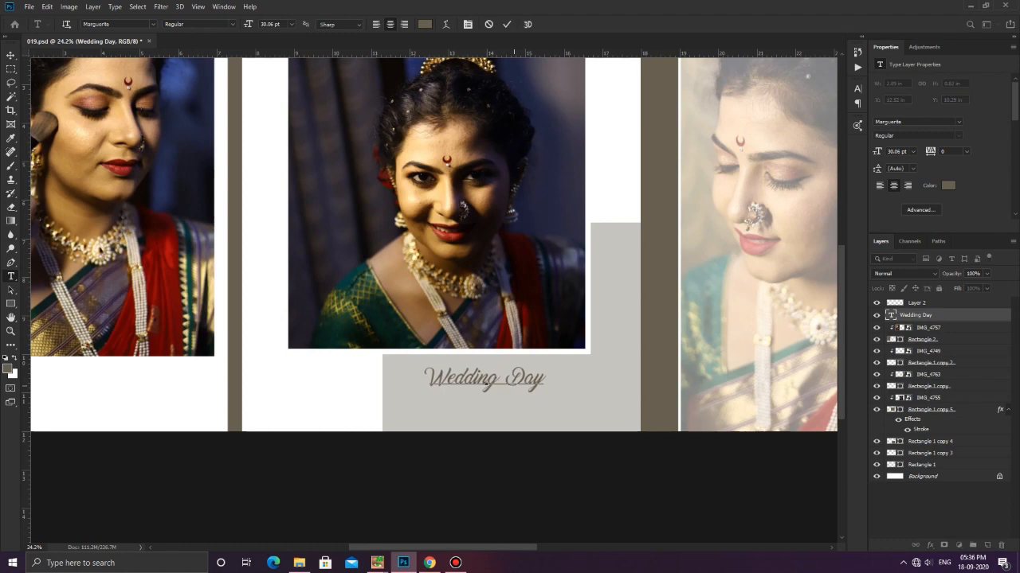
{"action": "key", "text": "BackSpace"}
{"action": "key", "text": "ctrl+Return"}
{"action": "key", "text": "ctrl+0"}
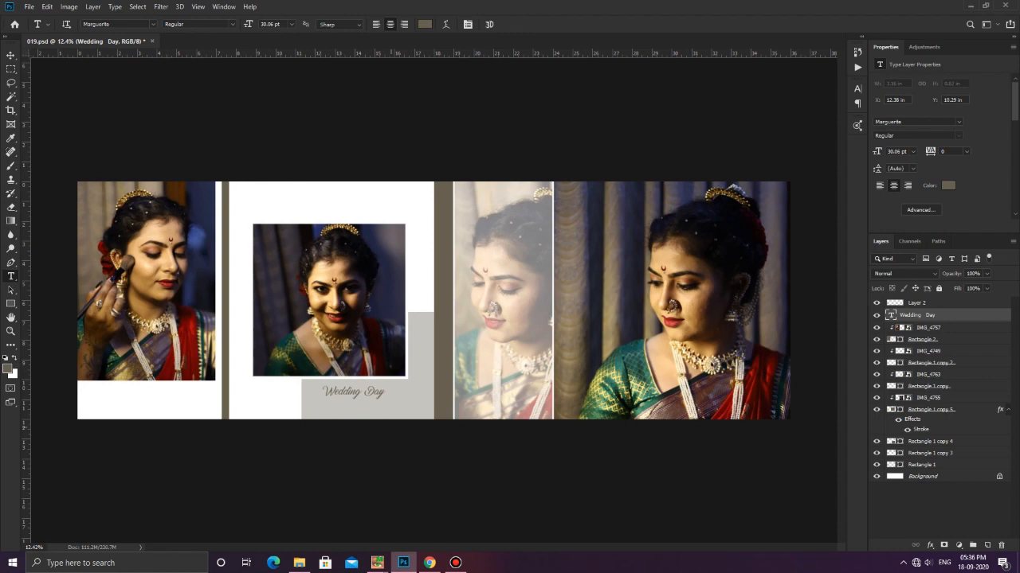
- Move the "Wedding Day" text into the white area beneath the leftmost bride photo, at about X 1.88 in, Y 10.72 in
{"action": "key", "text": "v"}
{"action": "left_click_drag", "start_coordinate": [387, 375], "coordinate": [176, 383]}
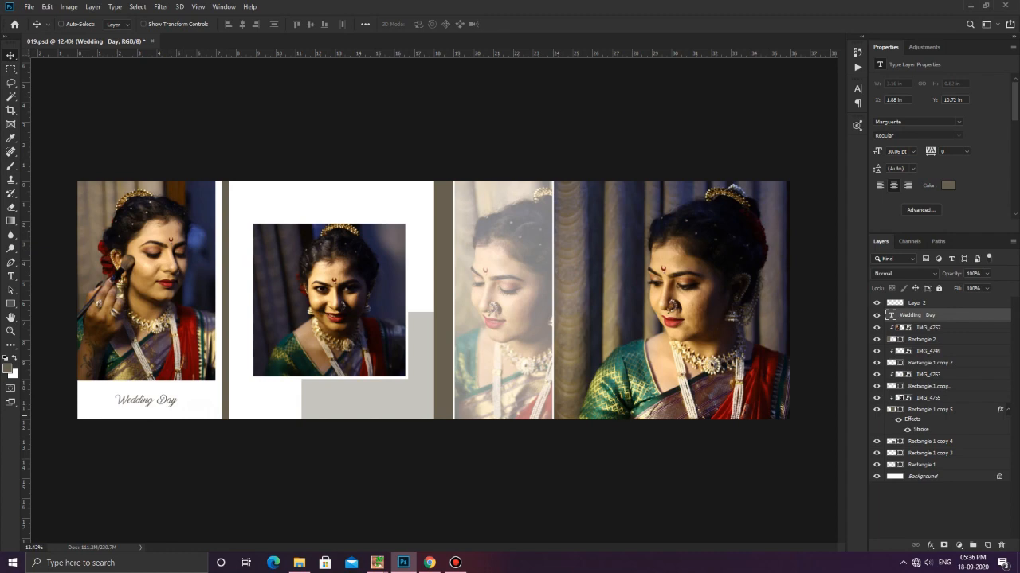
{"action": "key", "text": "shift+Right"}
{"action": "key", "text": "Left"}
{"action": "scroll", "coordinate": [434, 301], "scroll_direction": "up", "scroll_amount": 1}
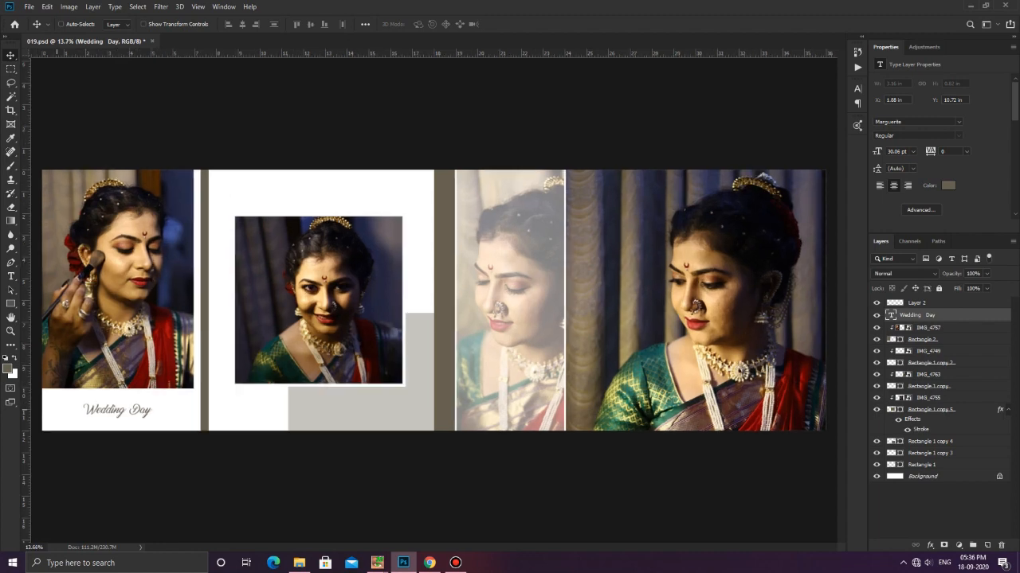
{"action": "scroll", "coordinate": [434, 301], "scroll_direction": "down", "scroll_amount": 1}
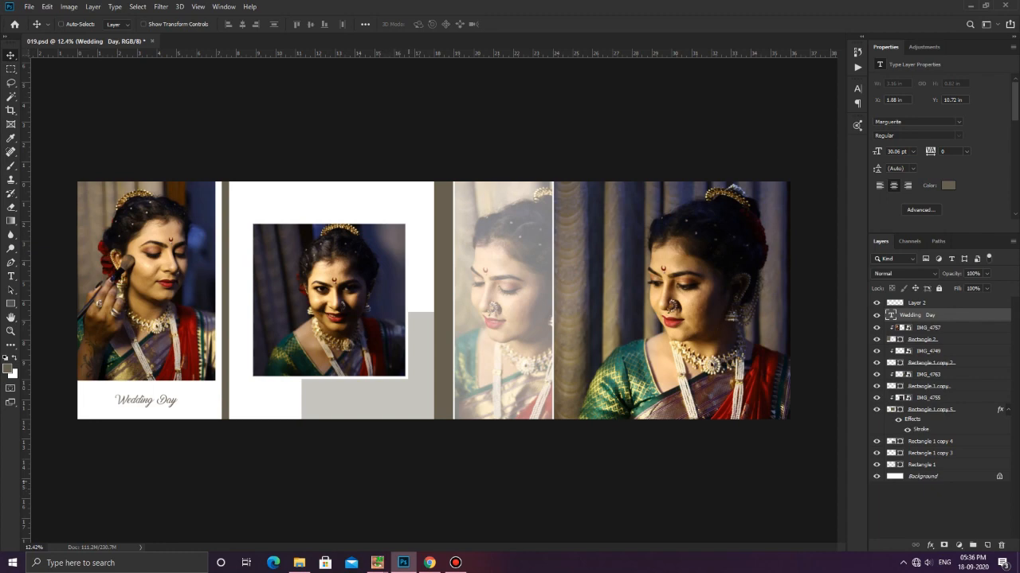
{"action": "scroll", "coordinate": [434, 301], "scroll_direction": "down", "scroll_amount": 1}
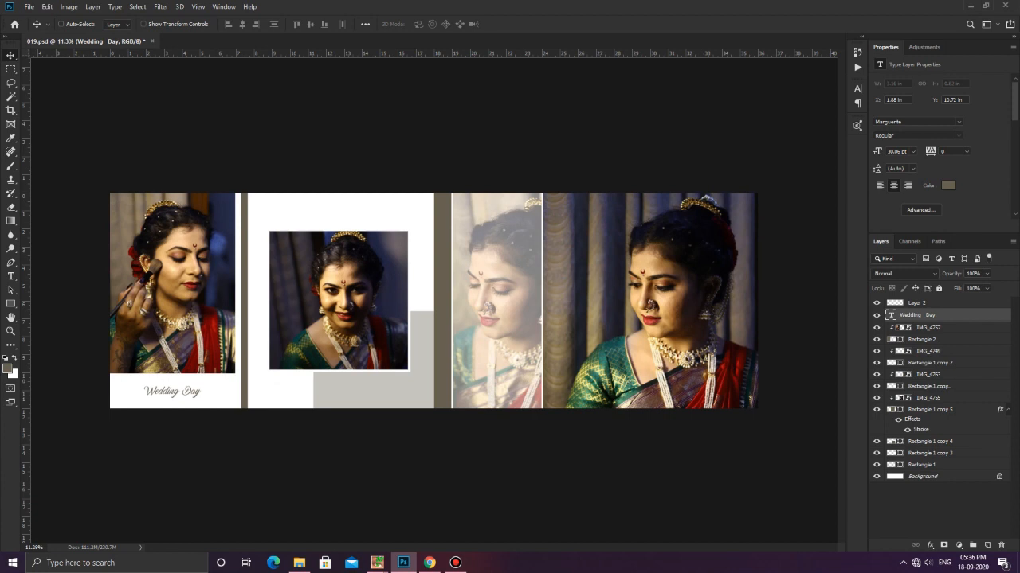
- Delete the empty layer Layer 2 above the text
{"action": "left_click", "coordinate": [917, 303]}
{"action": "key", "text": "Delete"}
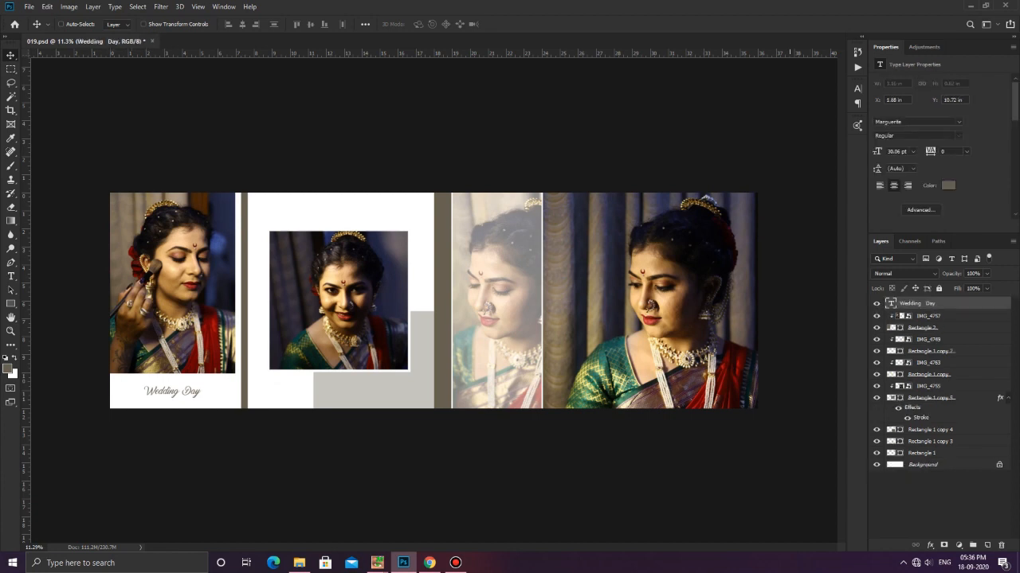
{"action": "scroll", "coordinate": [434, 302], "scroll_direction": "up", "scroll_amount": 1}
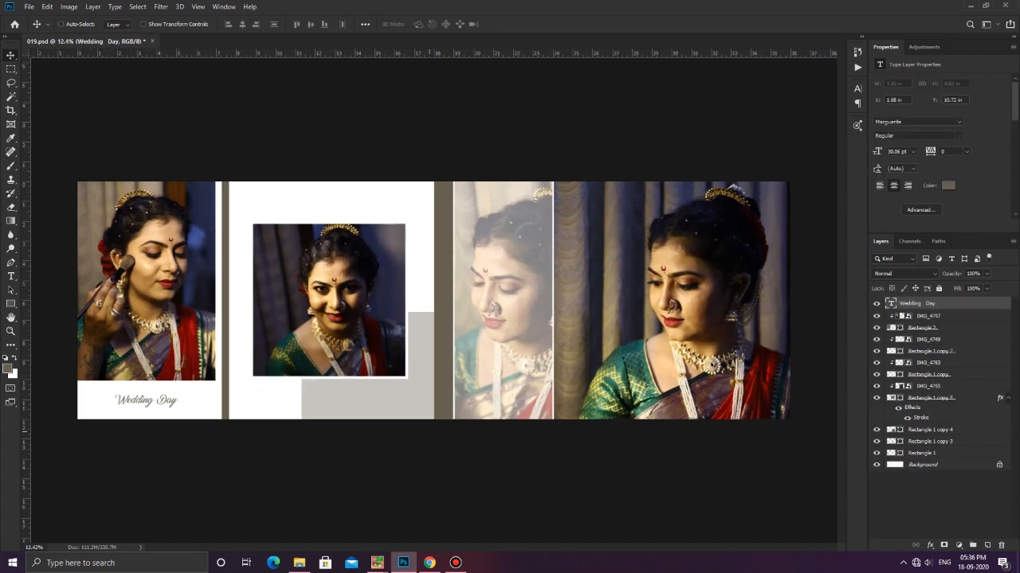